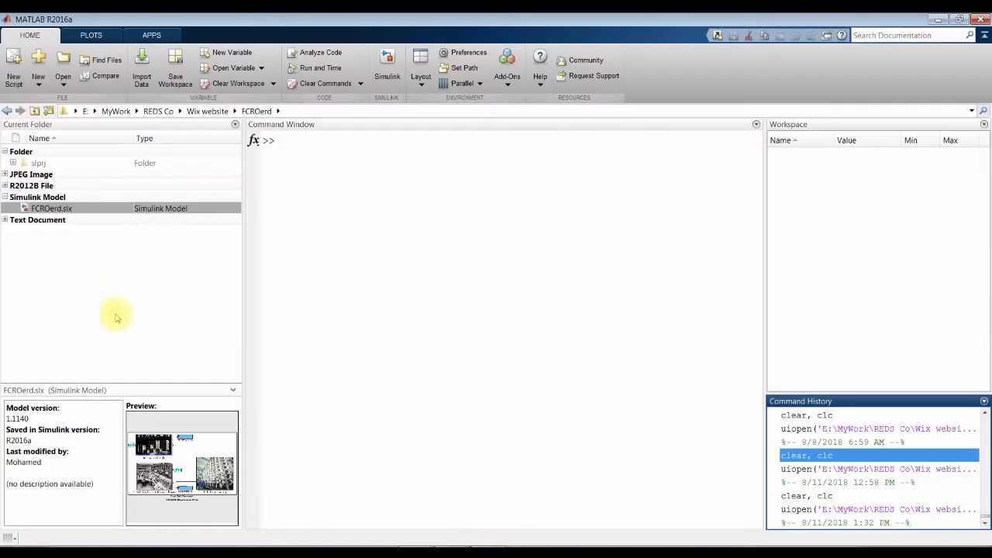
Step: Open FCROerd.slx and show its desalination plant subsystem with 1.35e+04 m3/d productivity
double_click(60, 211)
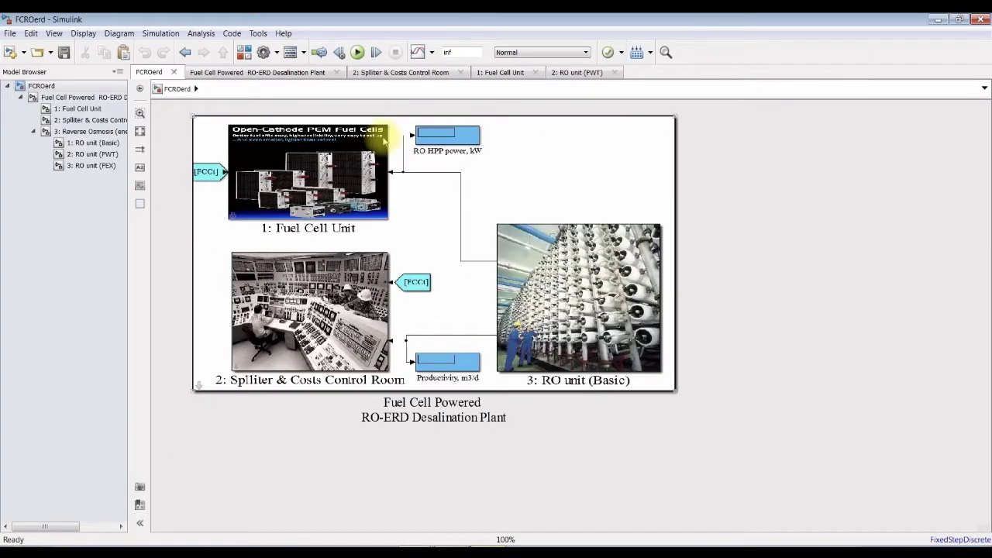
left_click_drag(128, 249, 155, 249)
left_click(59, 97)
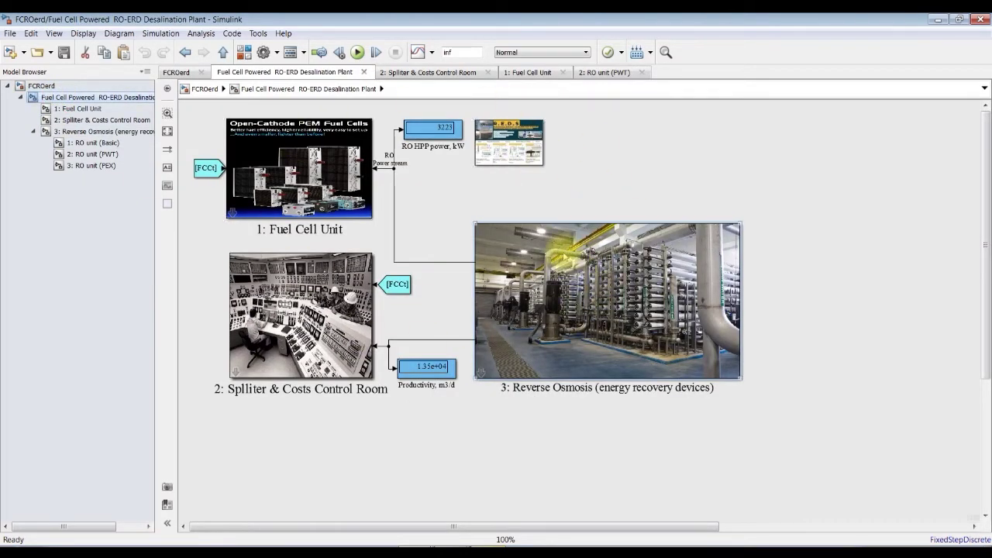
Step: In the Reverse Osmosis block parameters, keep RO Pelton Wheel Turbine as the plant type
double_click(563, 249)
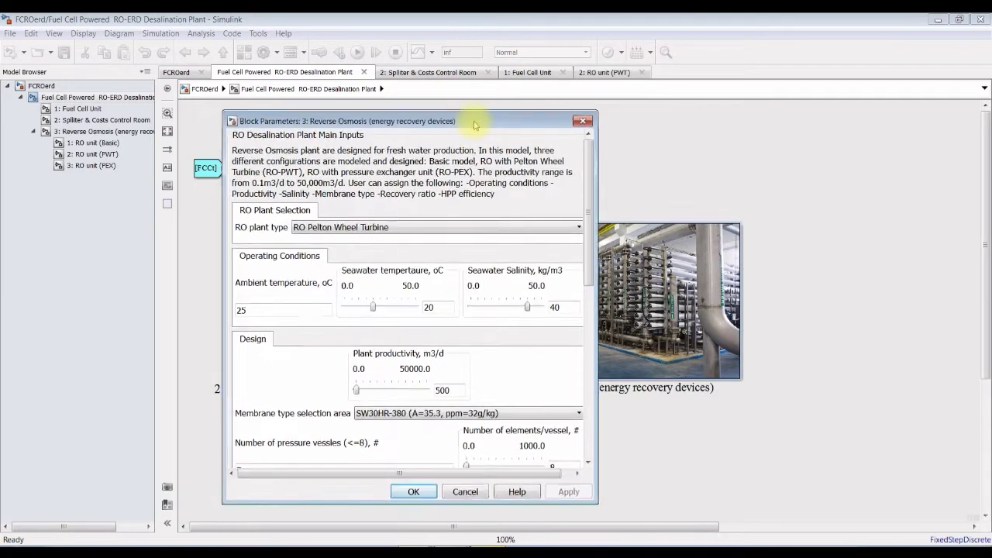
left_click_drag(594, 209, 656, 202)
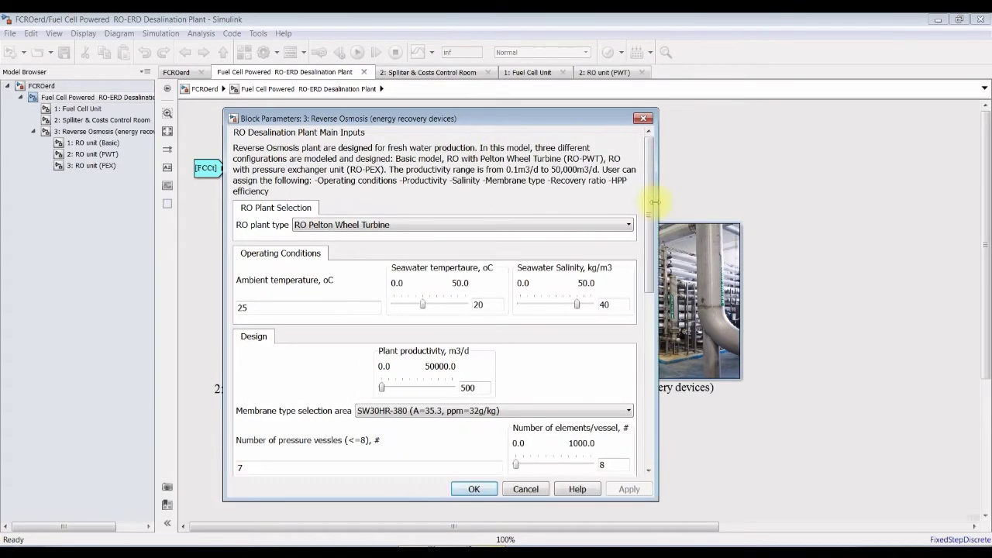
left_click(419, 227)
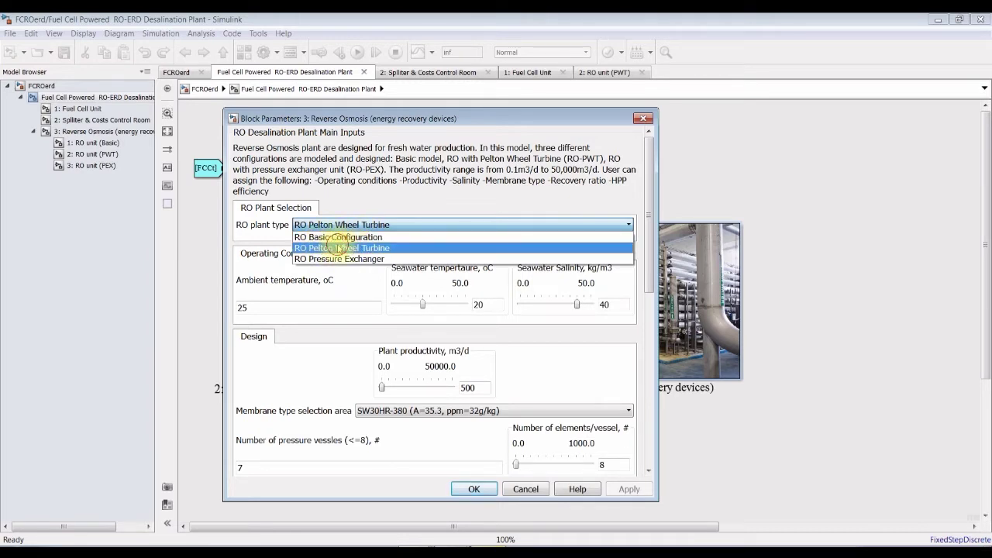
left_click(338, 246)
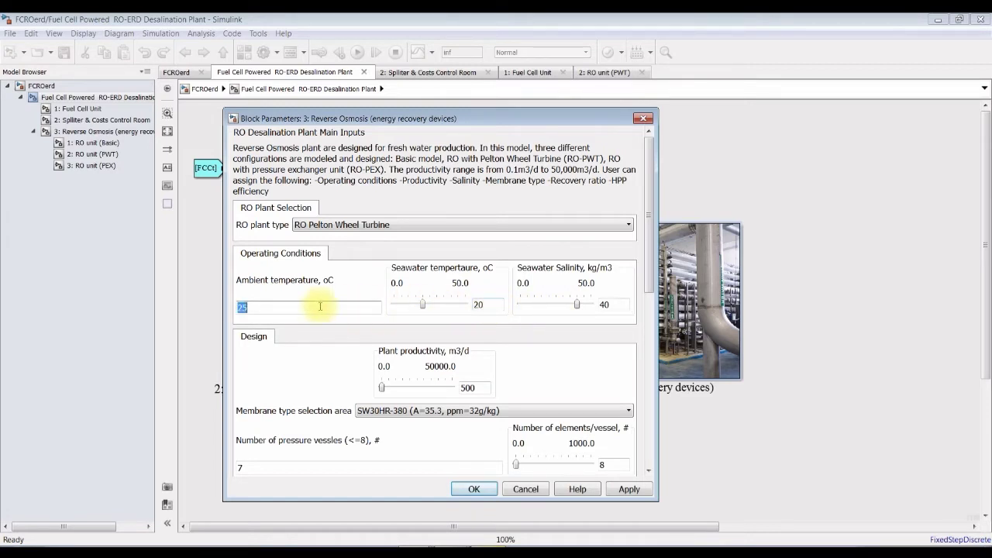
Step: Review the seawater temperature 20, plant productivity 500 and recovery ratio 0.15 values
double_click(495, 304)
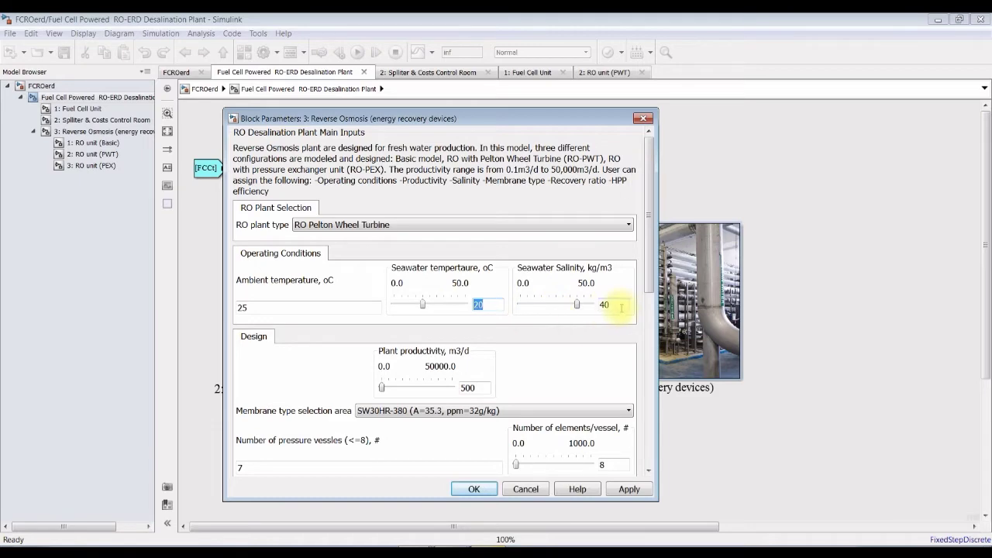
left_click_drag(648, 287, 649, 332)
double_click(468, 276)
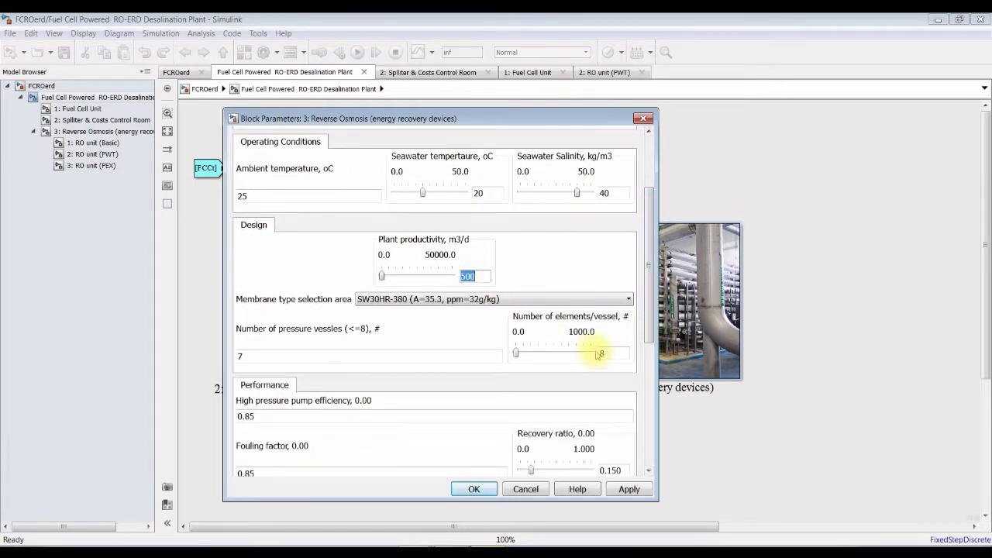
left_click_drag(649, 337, 648, 446)
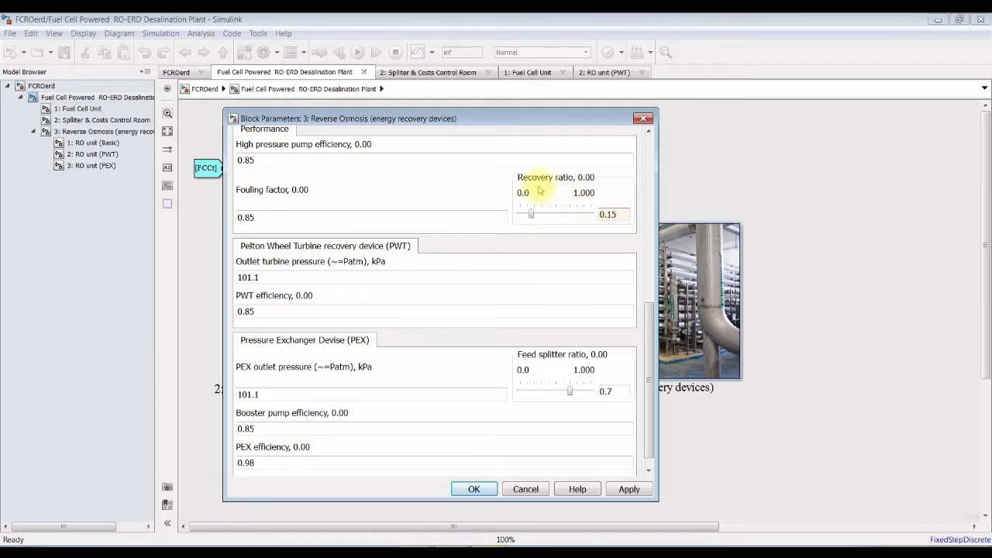
double_click(617, 213)
left_click_drag(643, 336, 643, 311)
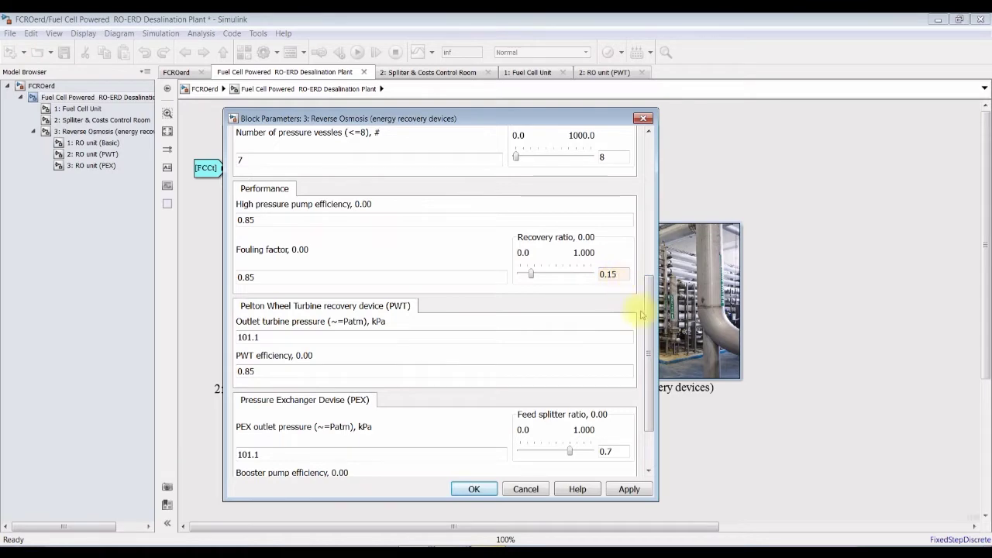
Step: Open the RO unit (PWT) subsystem diagram from the Model Browser
scroll(646, 316, "up", 1)
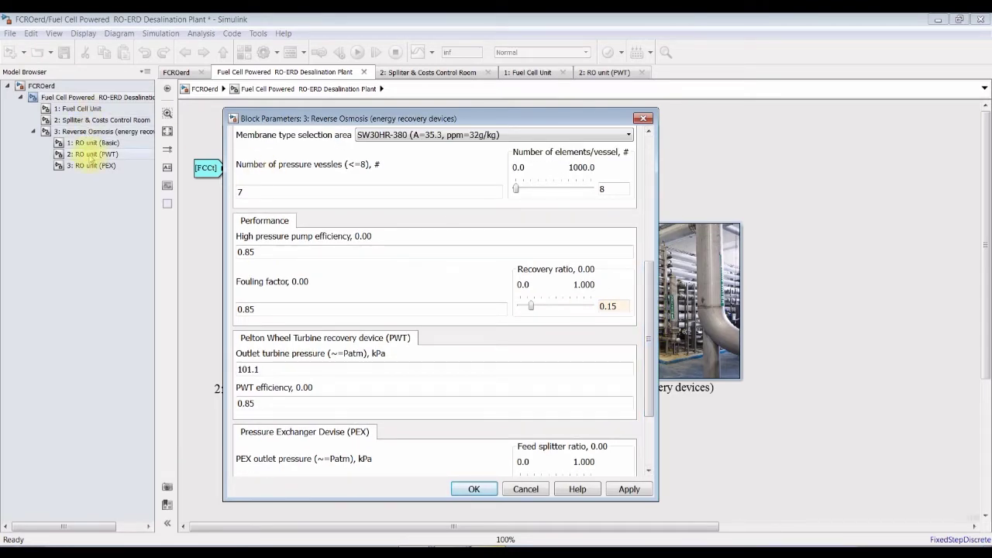
left_click(91, 154)
left_click(93, 131)
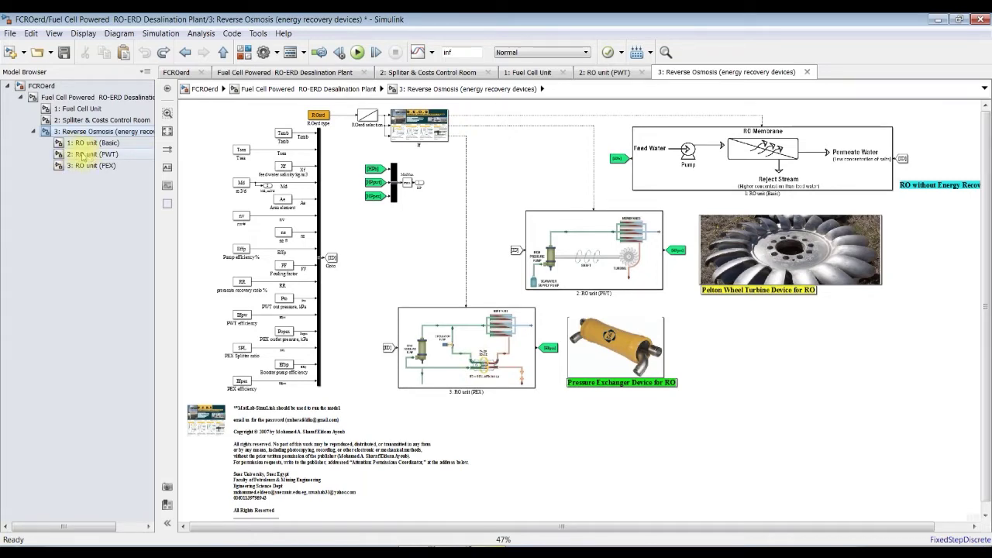
left_click(85, 154)
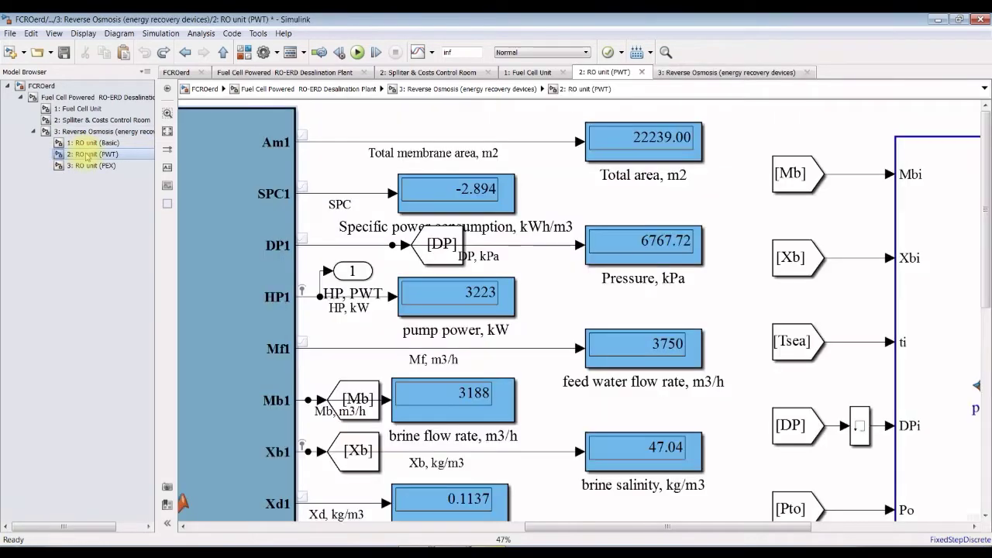
Step: Fit and zoom the RO unit (PWT) diagram to read its results, then return to the RO parameters
left_click(167, 131)
scroll(932, 165, "up", 1)
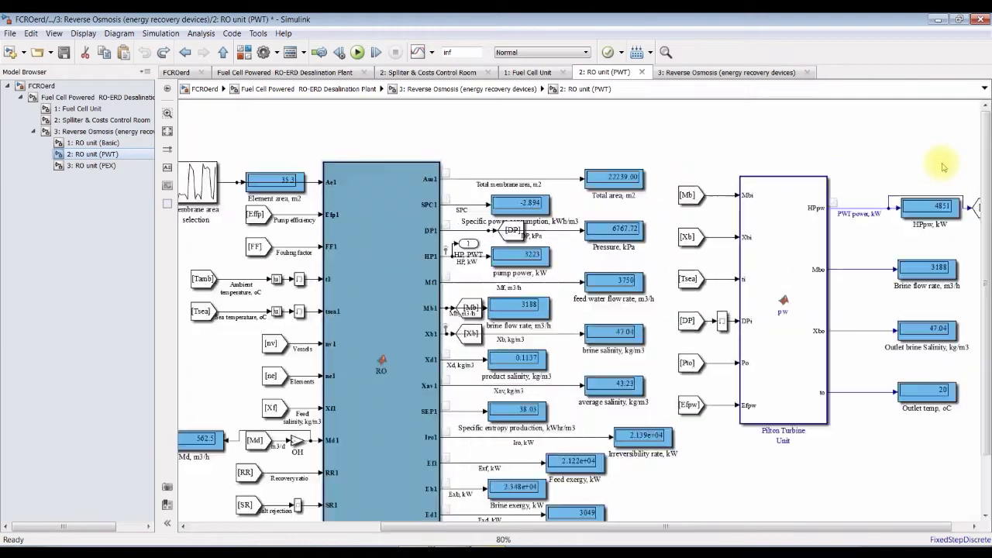
scroll(655, 182, "up", 1)
scroll(644, 180, "up", 1)
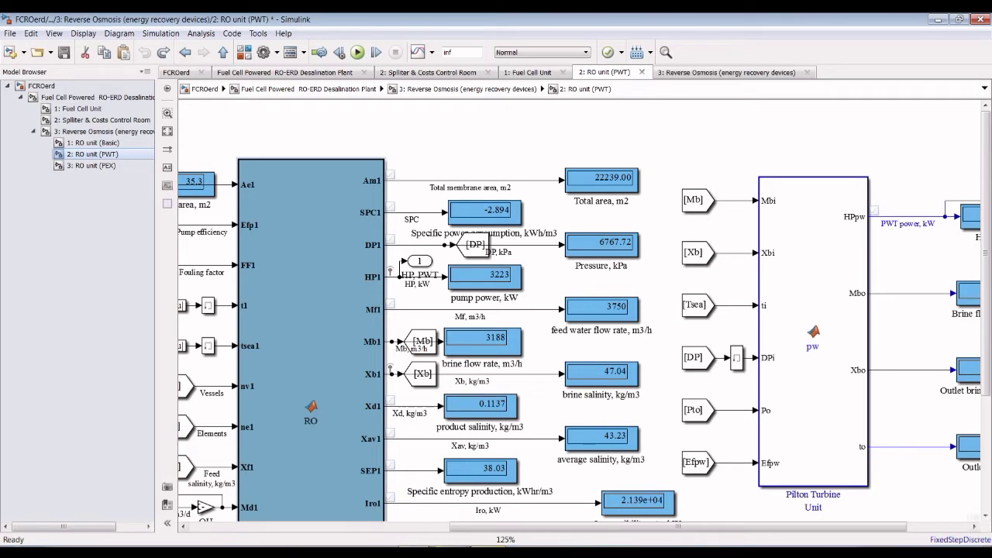
left_click(416, 551)
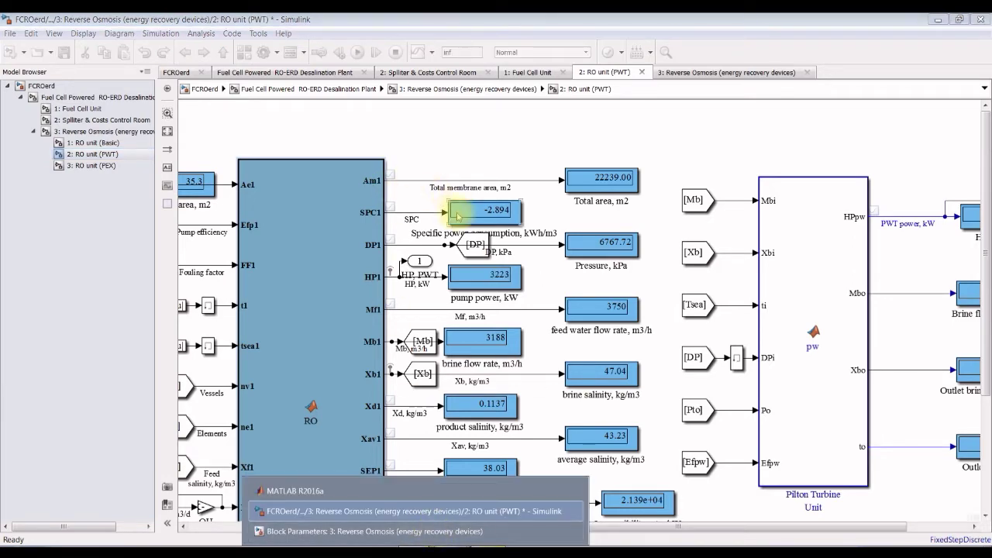
left_click(411, 530)
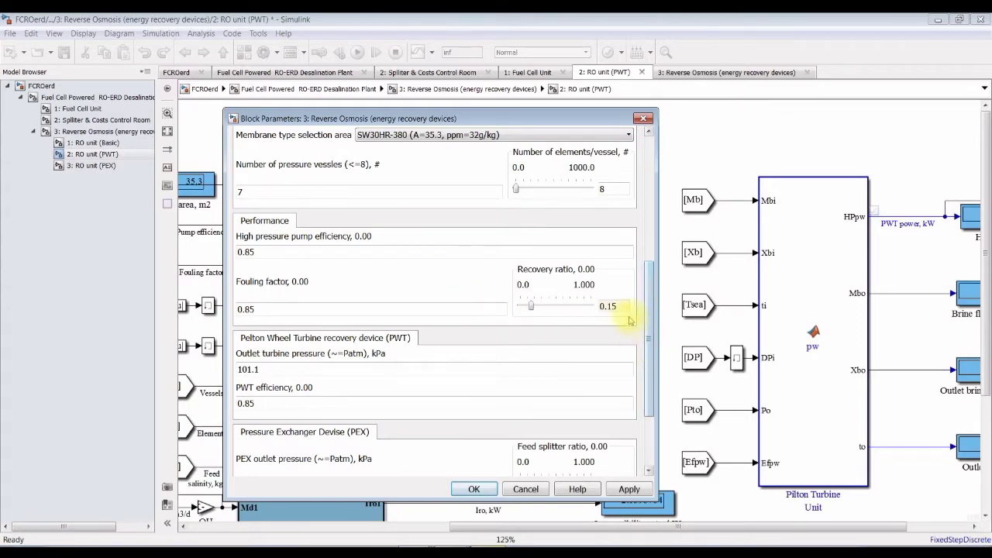
Step: Apply 10 elements per vessel and 600 m3/d plant productivity, then rerun the simulation
scroll(642, 310, "up", 3)
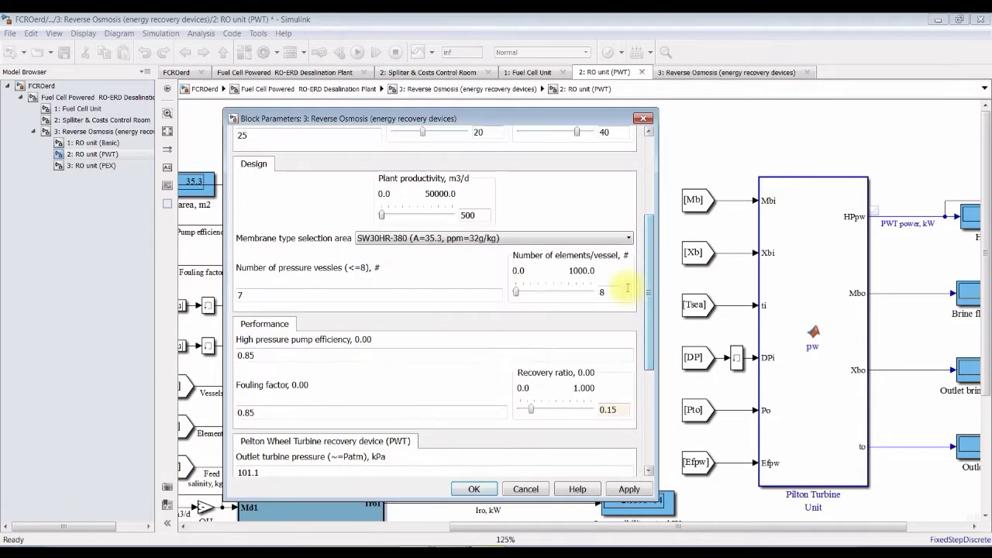
double_click(620, 289)
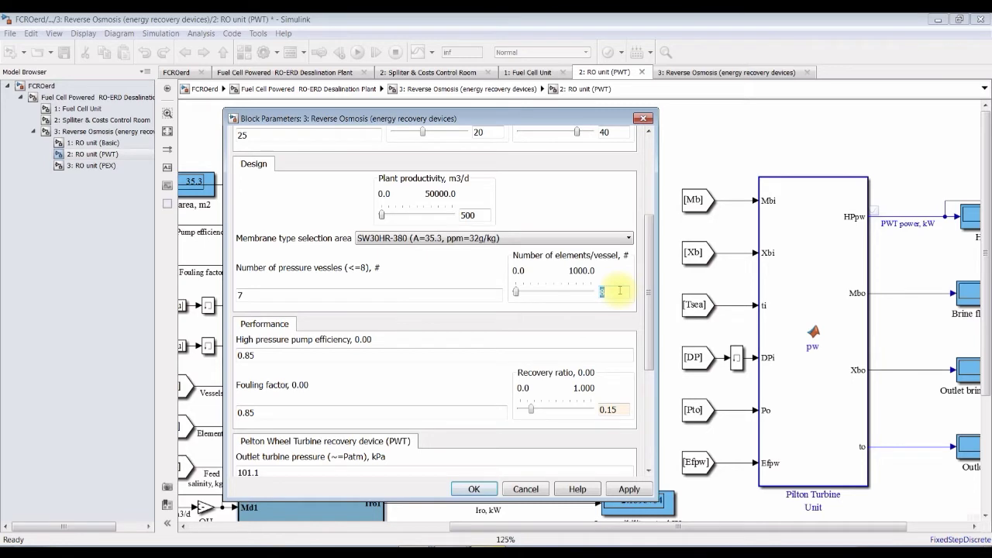
type("15")
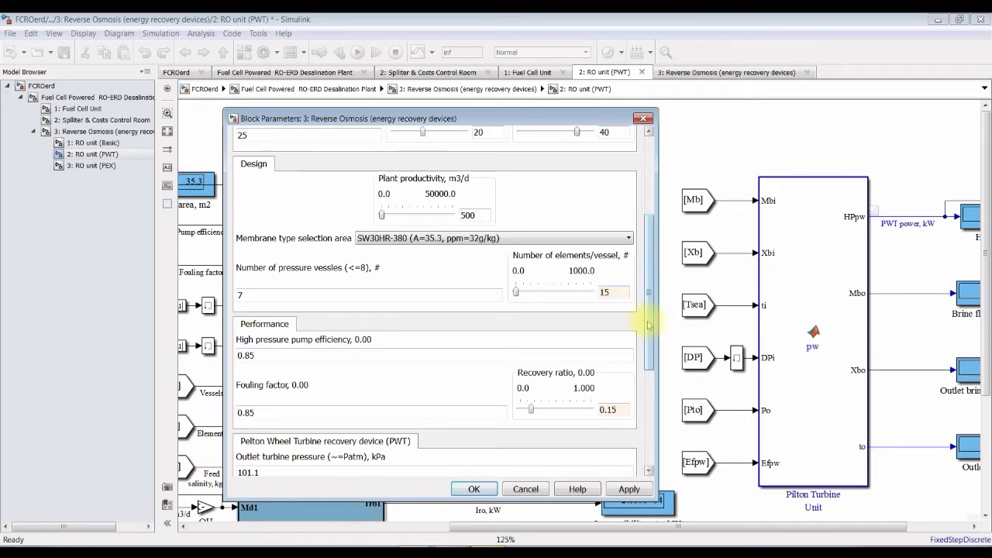
left_click_drag(648, 326, 649, 338)
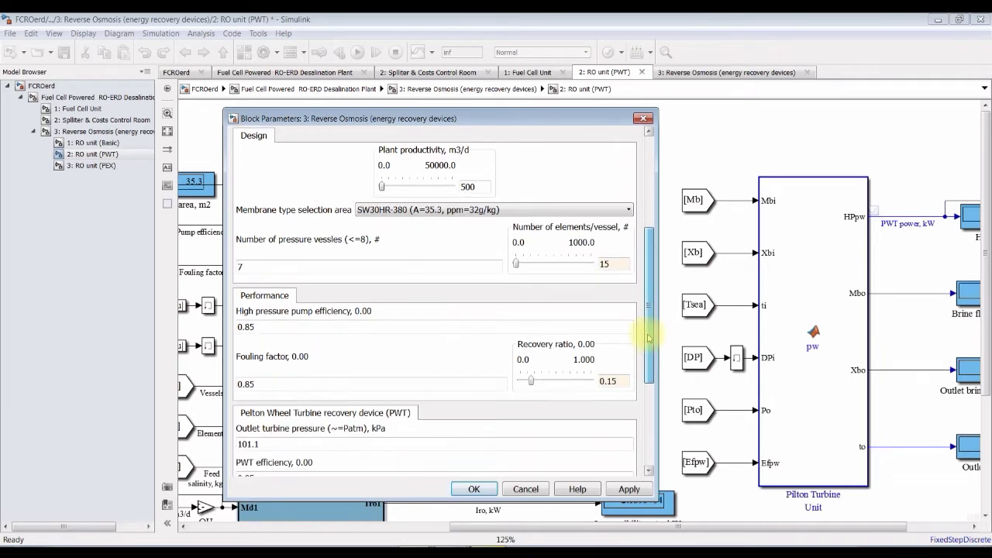
double_click(615, 264)
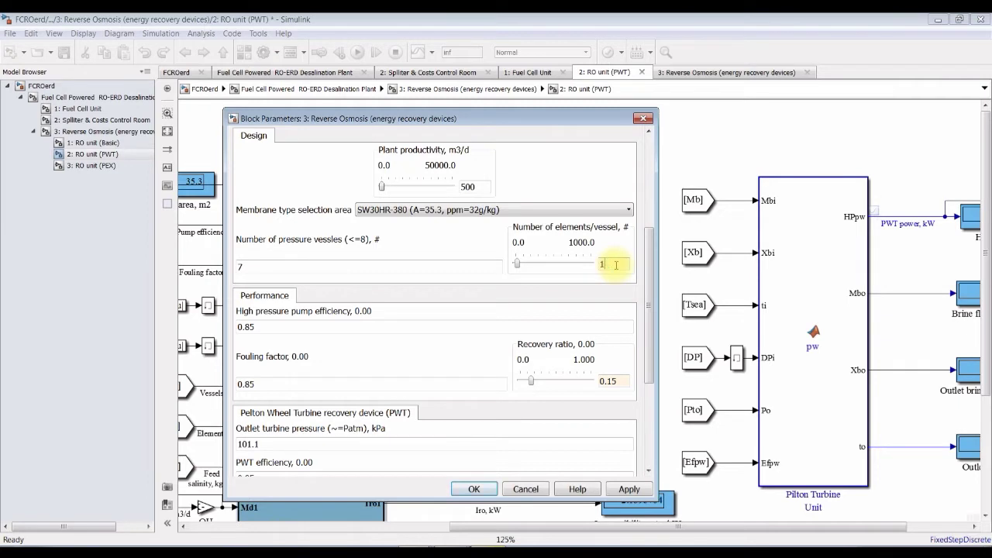
left_click(475, 185)
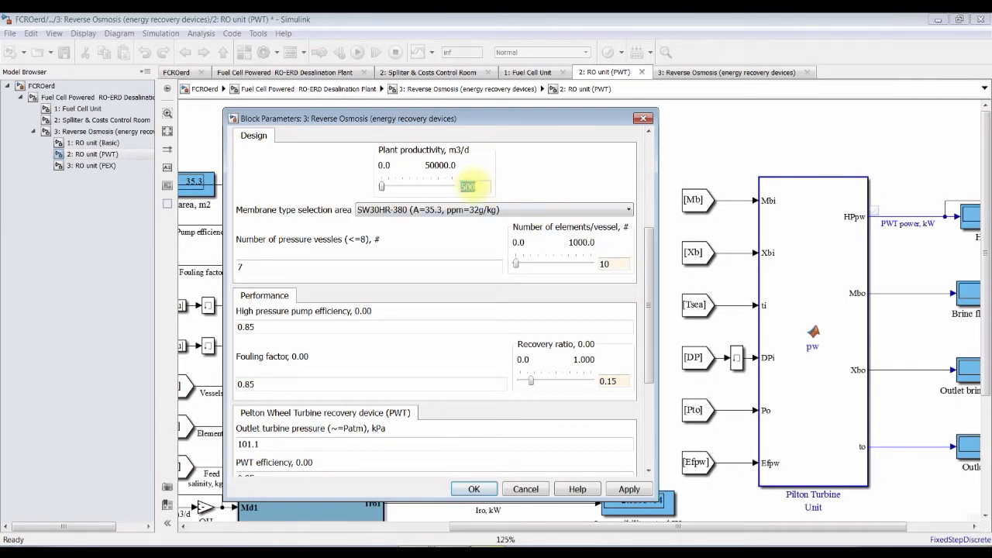
type("600")
left_click(629, 489)
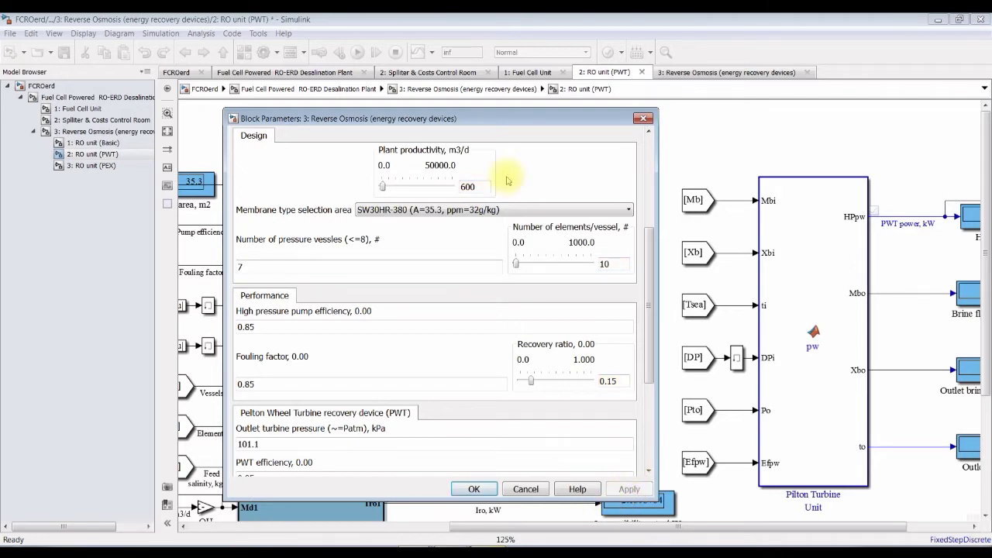
key("Return")
left_click(358, 52)
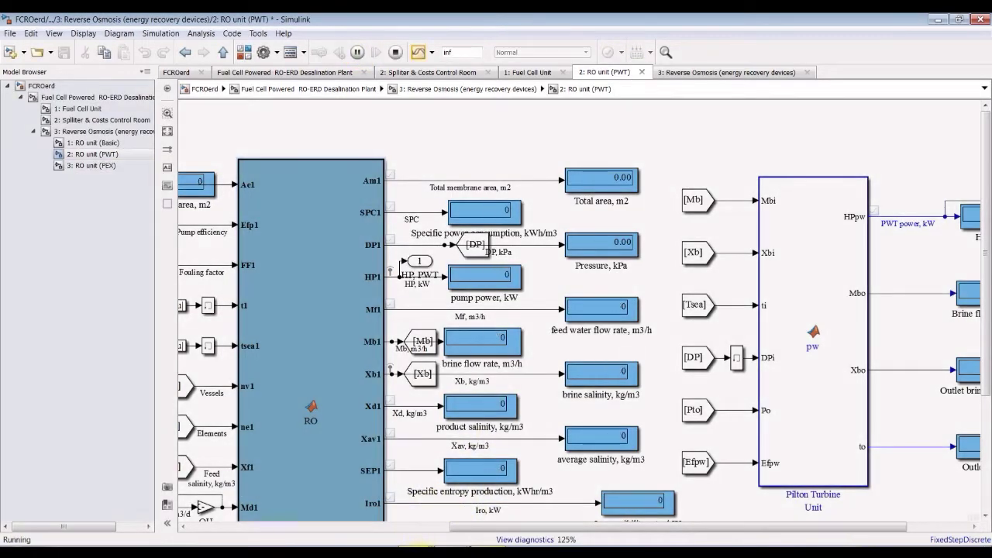
Step: Drag plant productivity up to 3500 m3/d, close the RO parameters, and restart the simulation
mouse_move(422, 550)
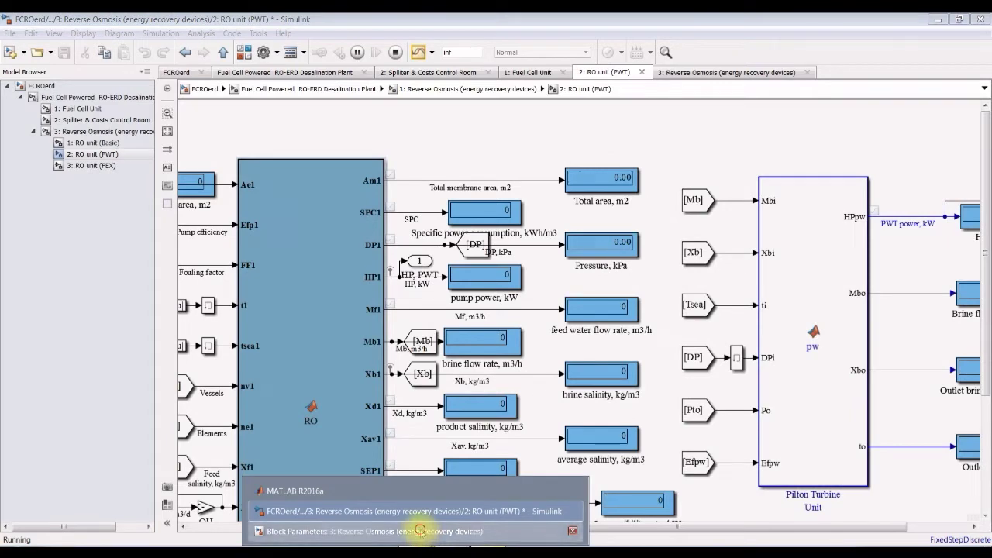
left_click(418, 532)
left_click_drag(453, 120, 212, 122)
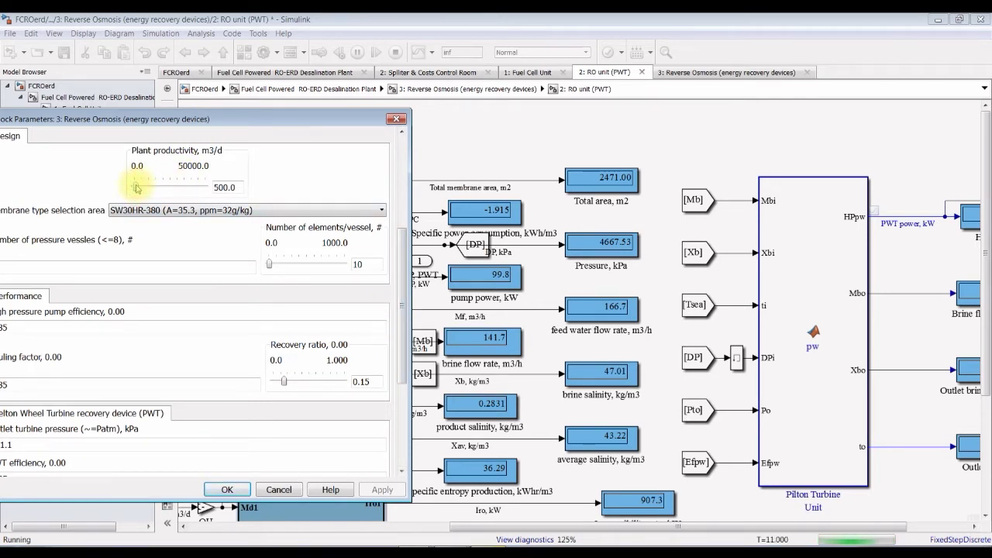
left_click_drag(134, 195, 135, 199)
left_click_drag(212, 118, 353, 123)
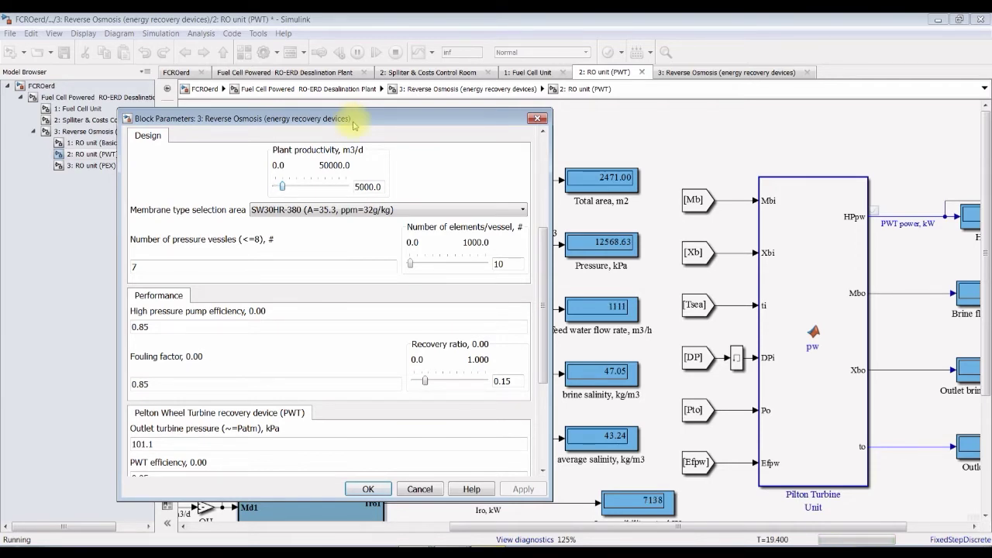
left_click(371, 490)
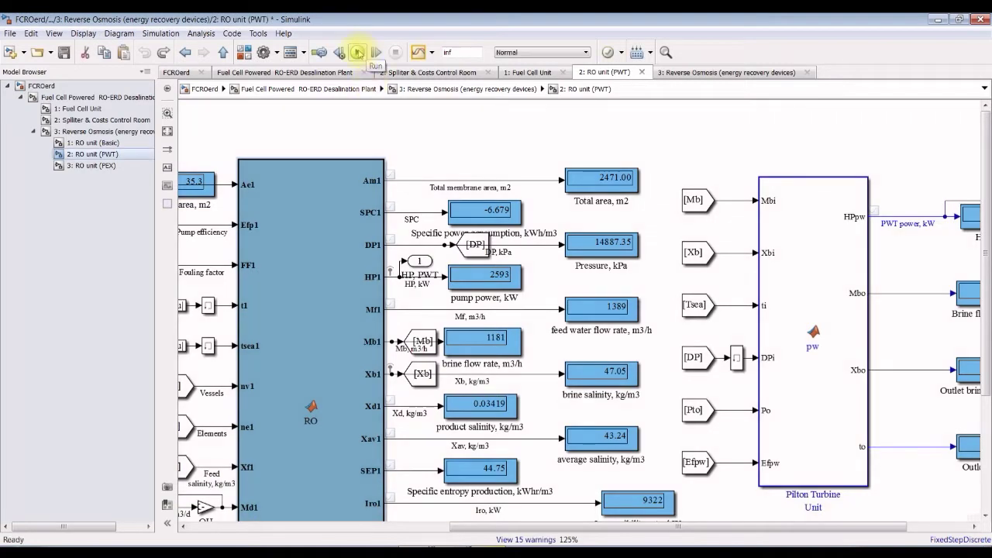
left_click(358, 52)
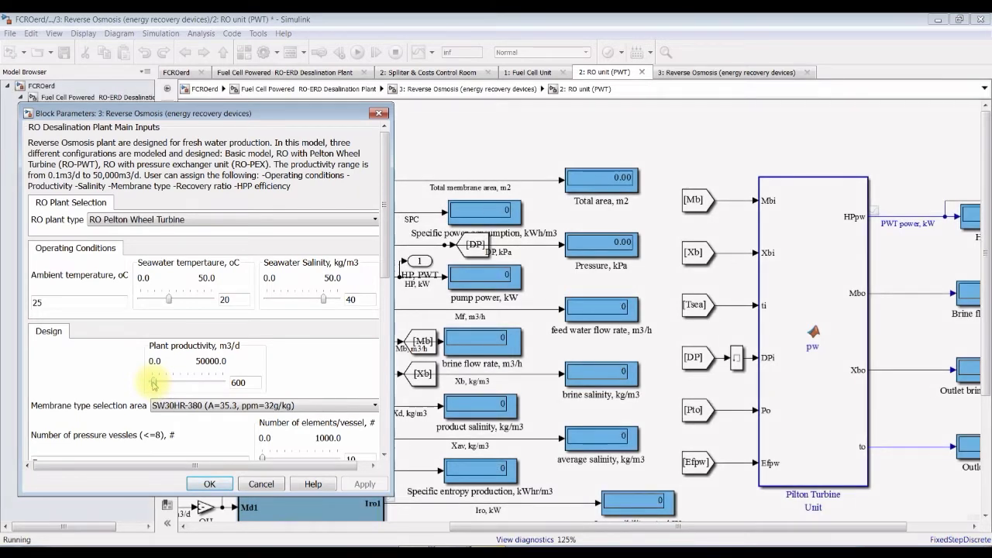
Step: Raise plant productivity in steps from 1500 to 2500 m3/d during the run
left_click(186, 382)
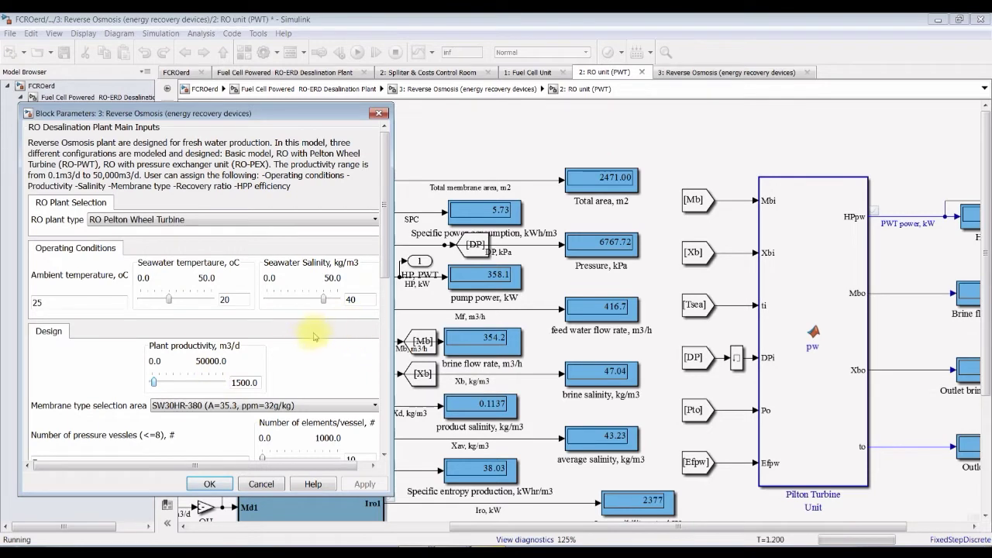
left_click(250, 380)
left_click(263, 381)
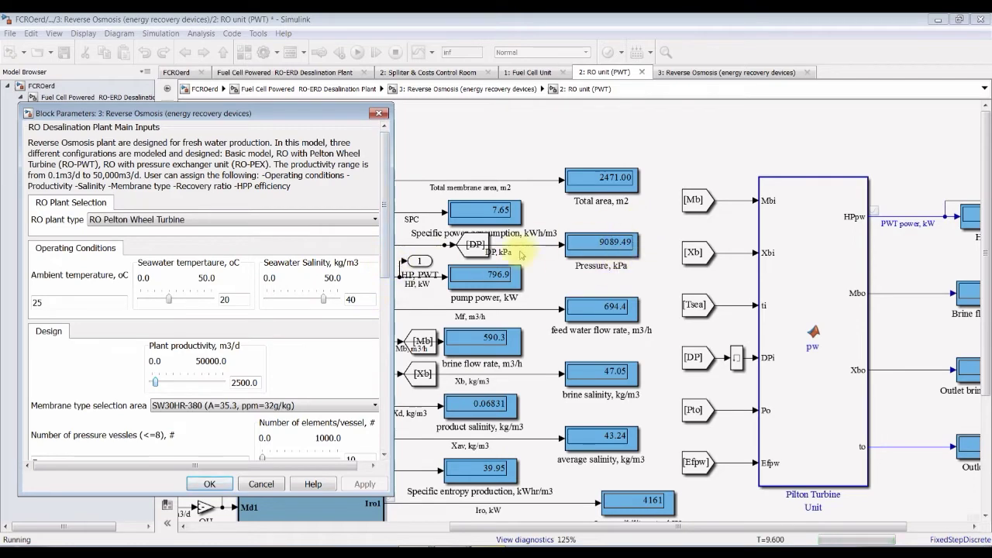
Step: Raise elements per vessel from 50 upward and plant productivity to 3500 m3/d
left_click_drag(383, 245, 385, 289)
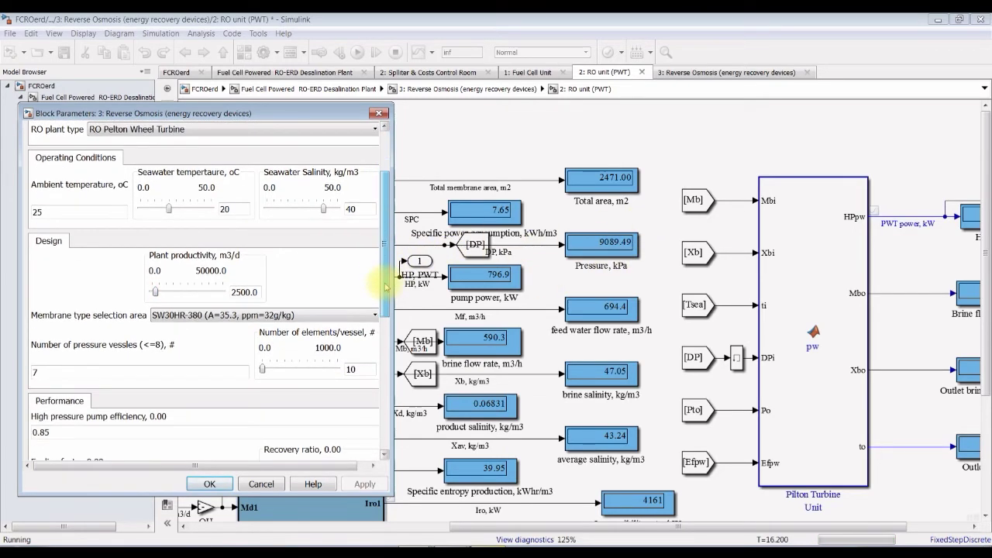
double_click(350, 370)
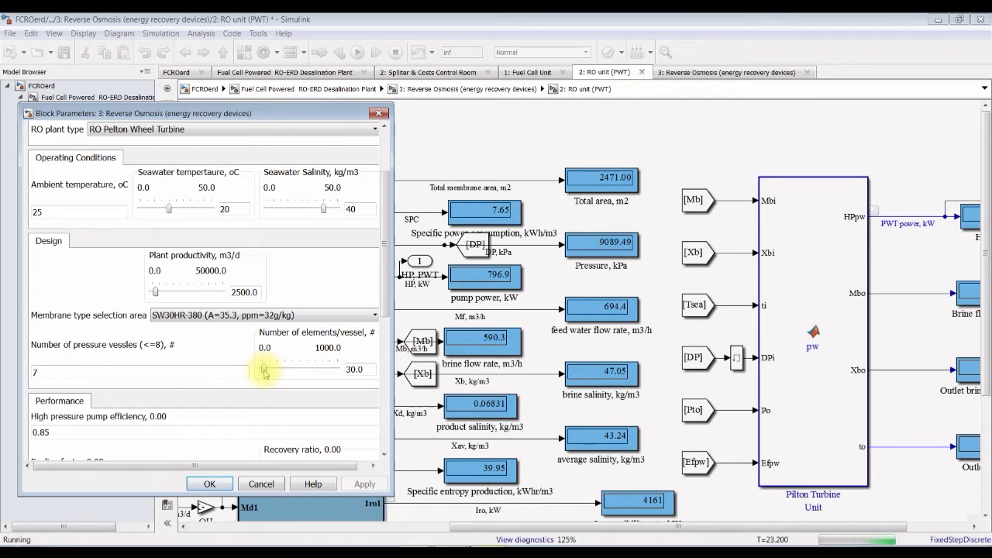
left_click_drag(275, 378, 278, 377)
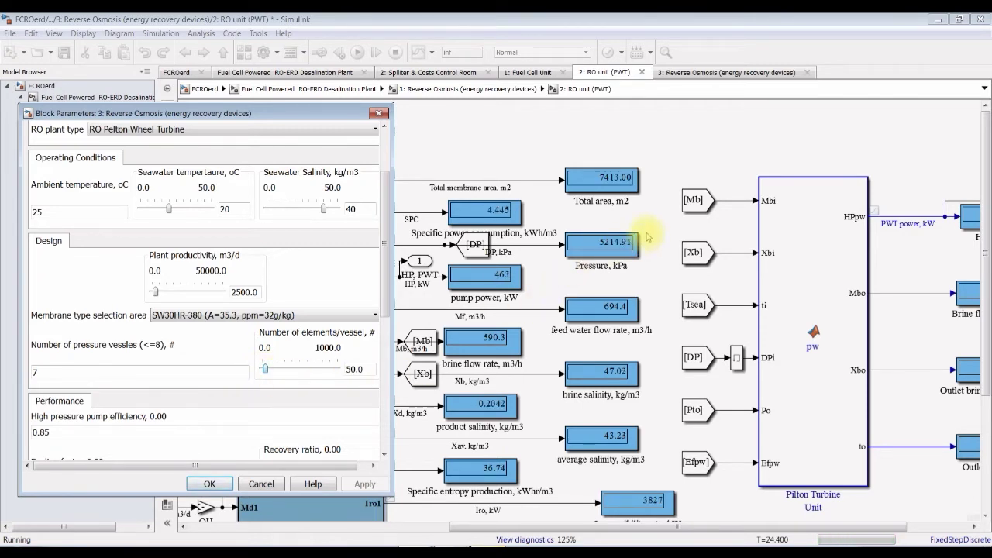
key("Right")
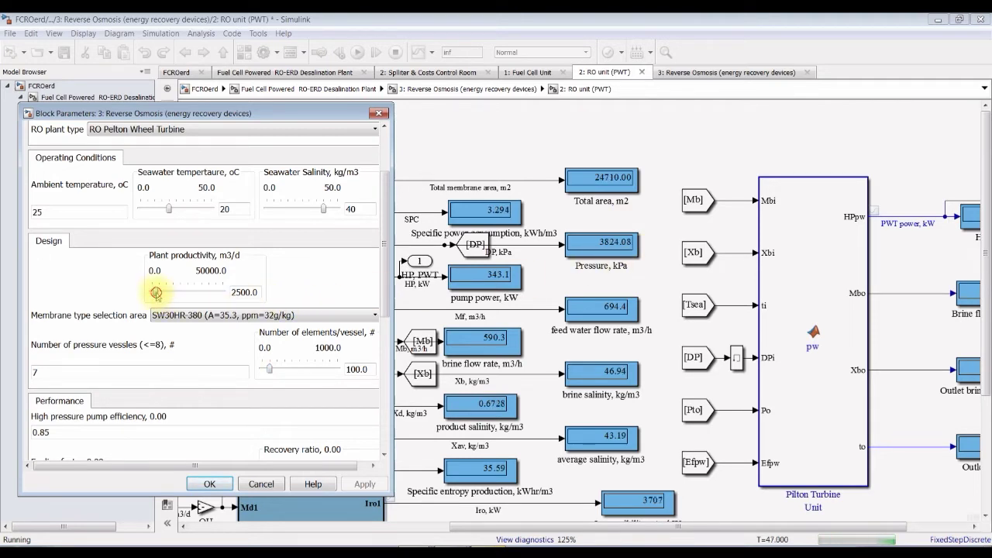
left_click_drag(156, 295, 158, 295)
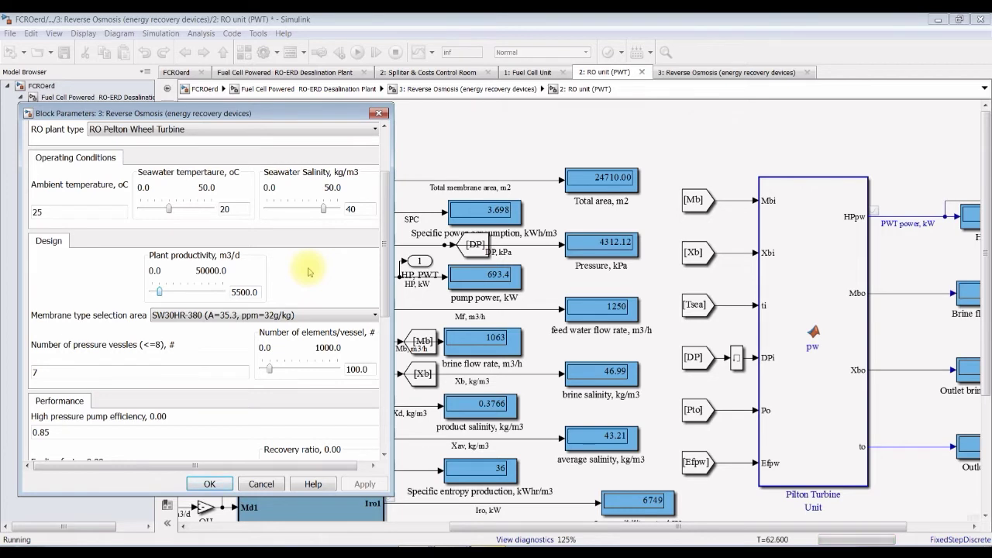
Step: Step plant productivity from 6500 up to 14500 m3/d with the slider during the run
key("Right")
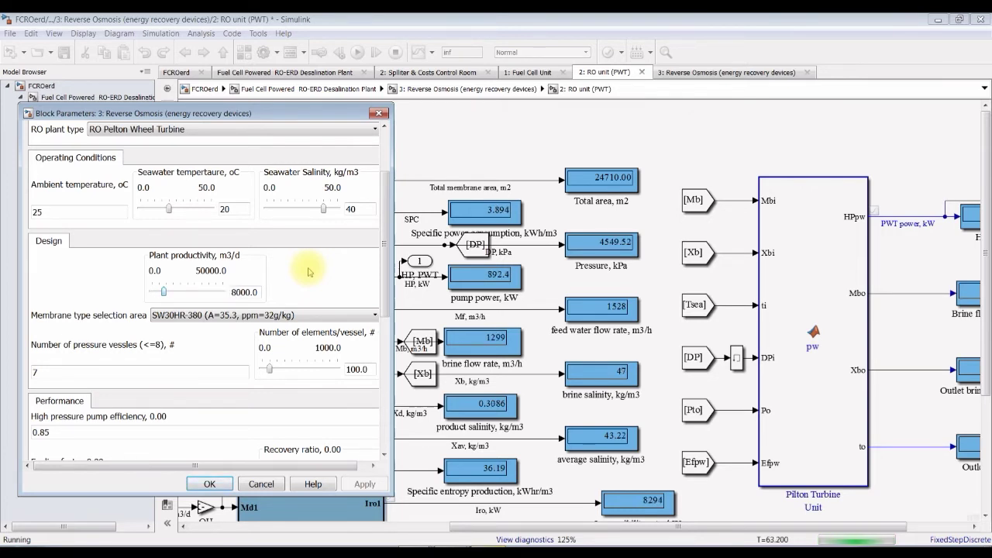
key("Right")
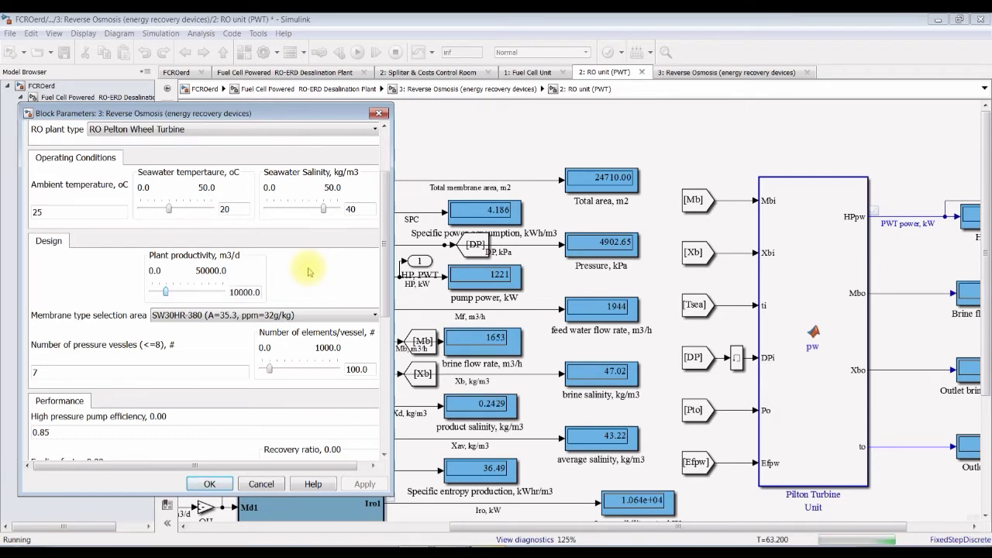
key("Right")
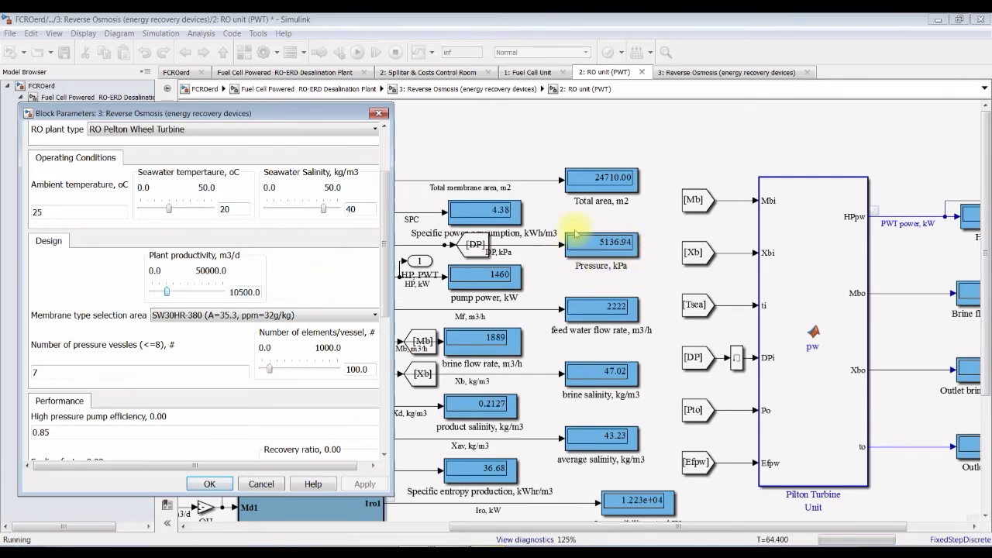
key("Right")
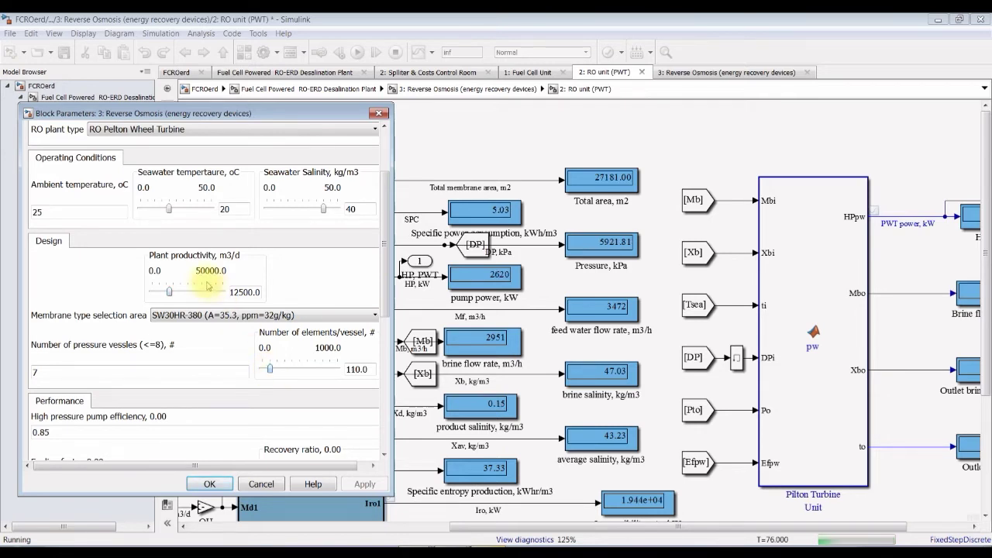
left_click_drag(169, 292, 171, 292)
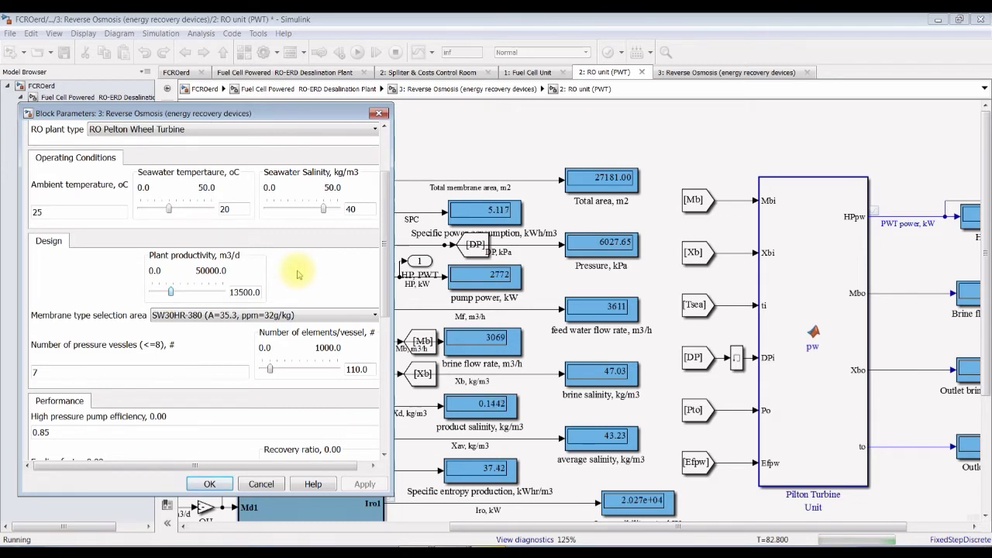
key("Right")
key("Right")
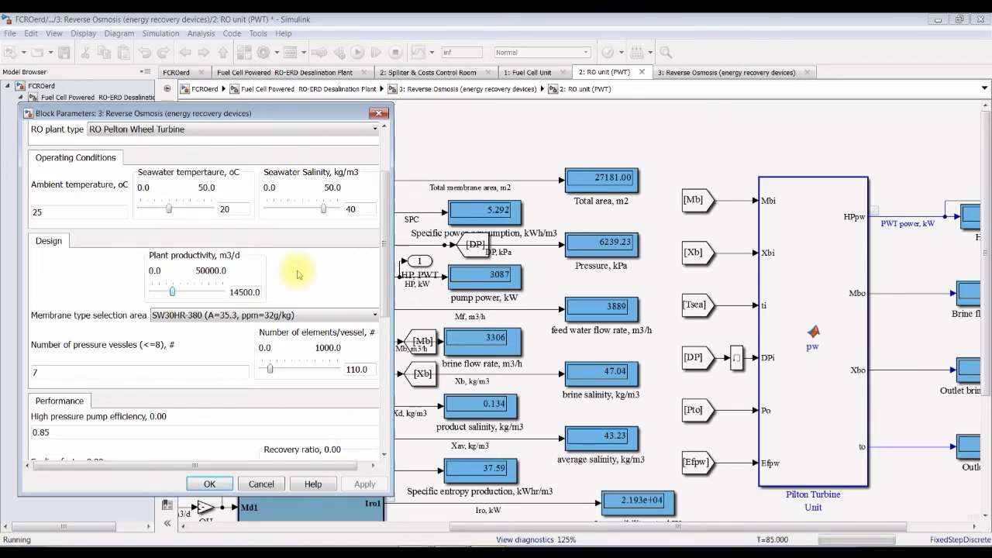
key("Right")
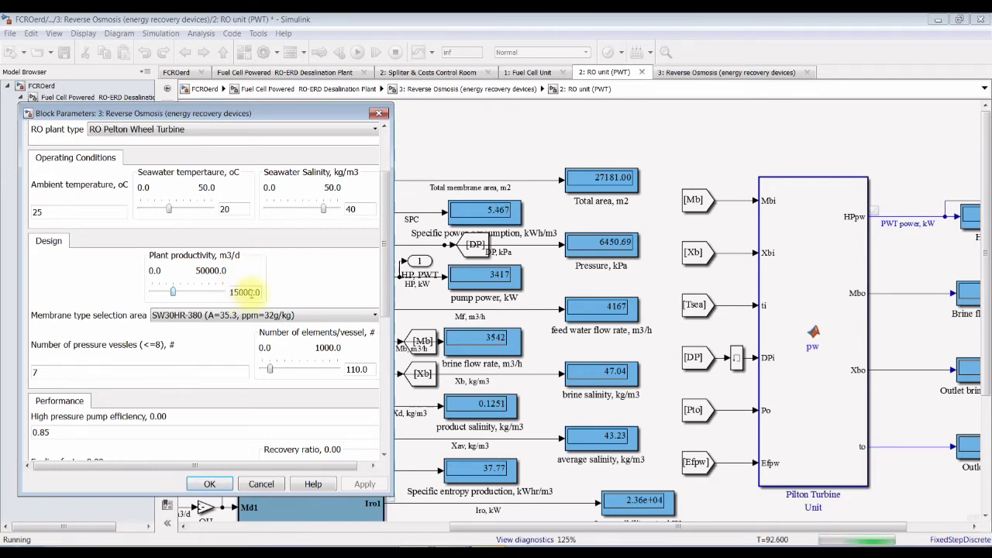
left_click(213, 484)
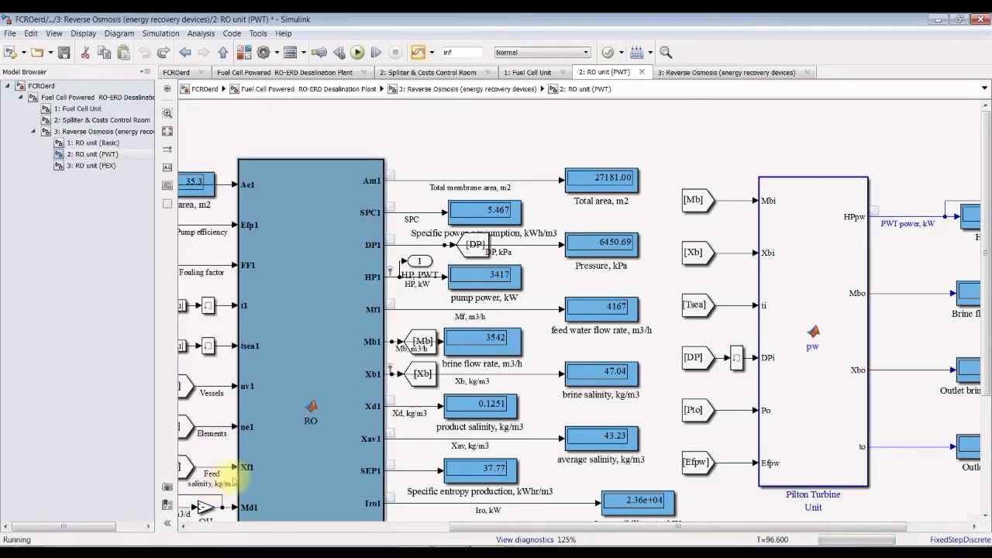
left_click(394, 52)
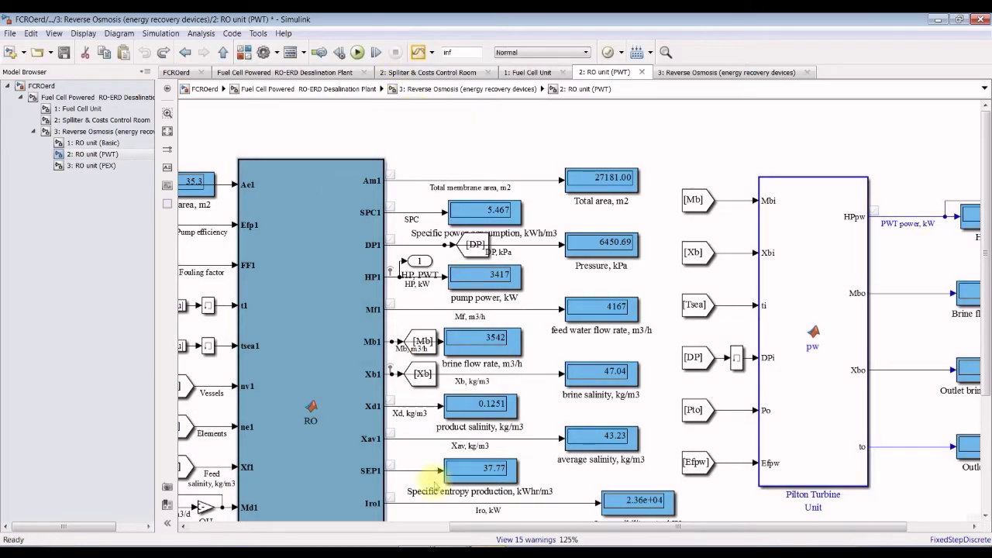
left_click_drag(619, 527, 660, 528)
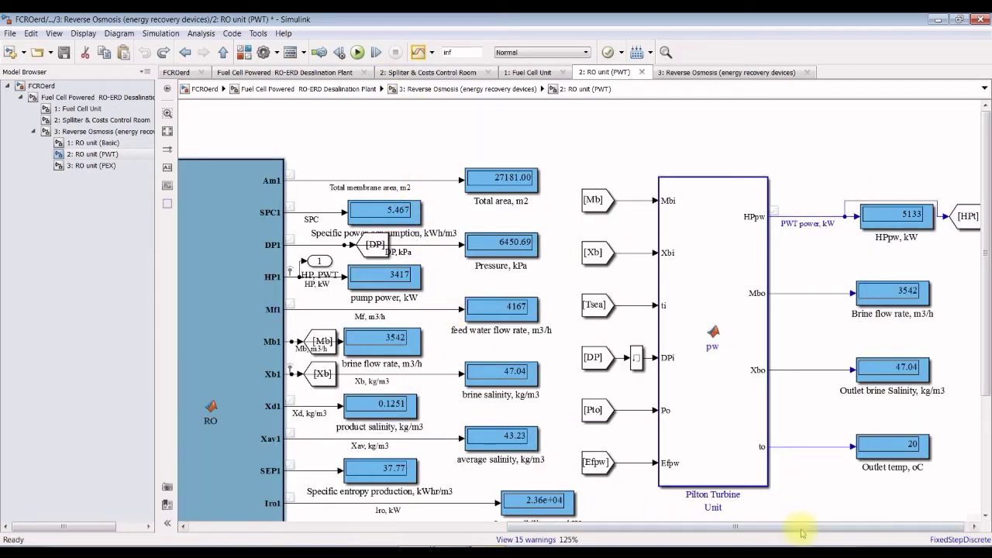
scroll(940, 205, "up", 3)
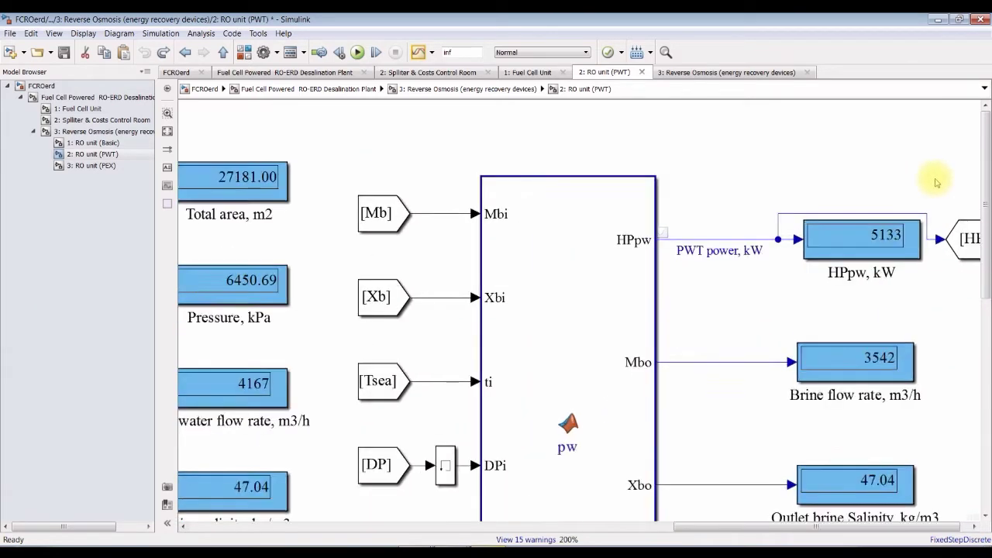
scroll(886, 222, "up", 2)
scroll(881, 230, "down", 3)
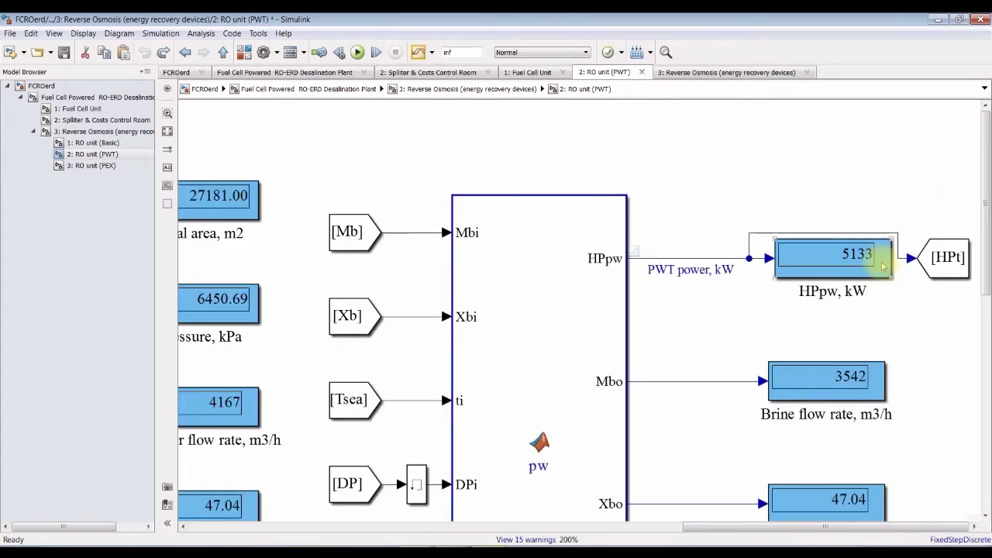
scroll(881, 231, "up", 2)
scroll(881, 231, "up", 2)
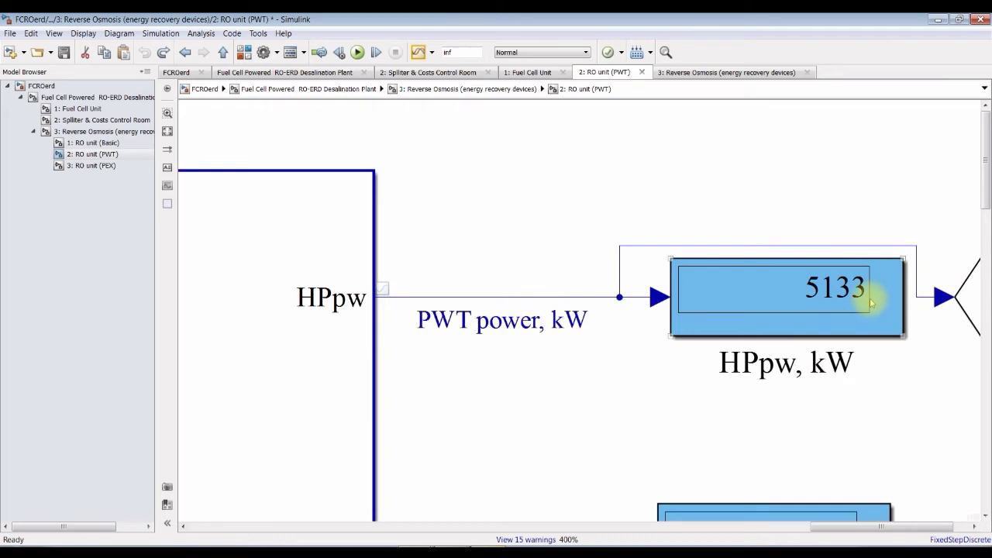
scroll(871, 293, "down", 1)
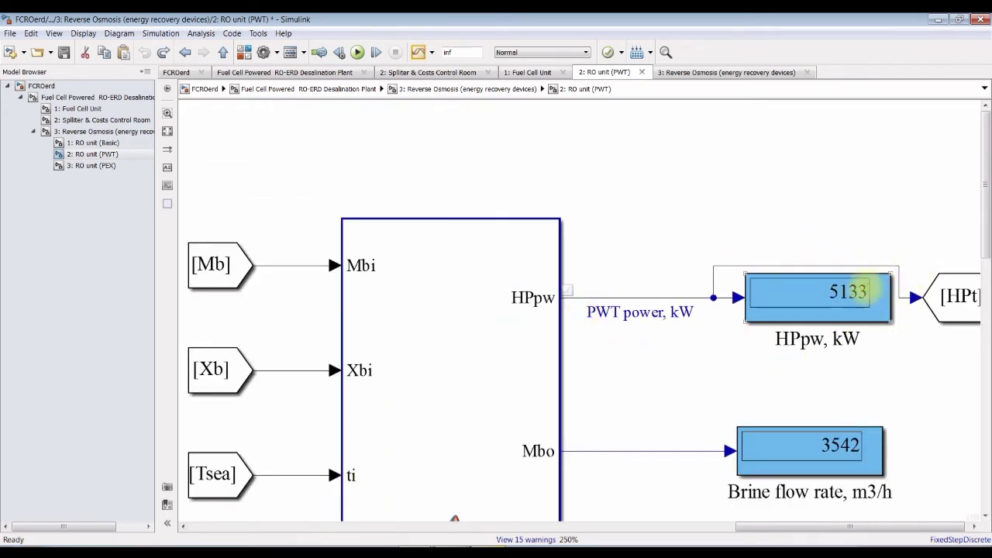
scroll(833, 294, "down", 3)
scroll(838, 306, "up", 1)
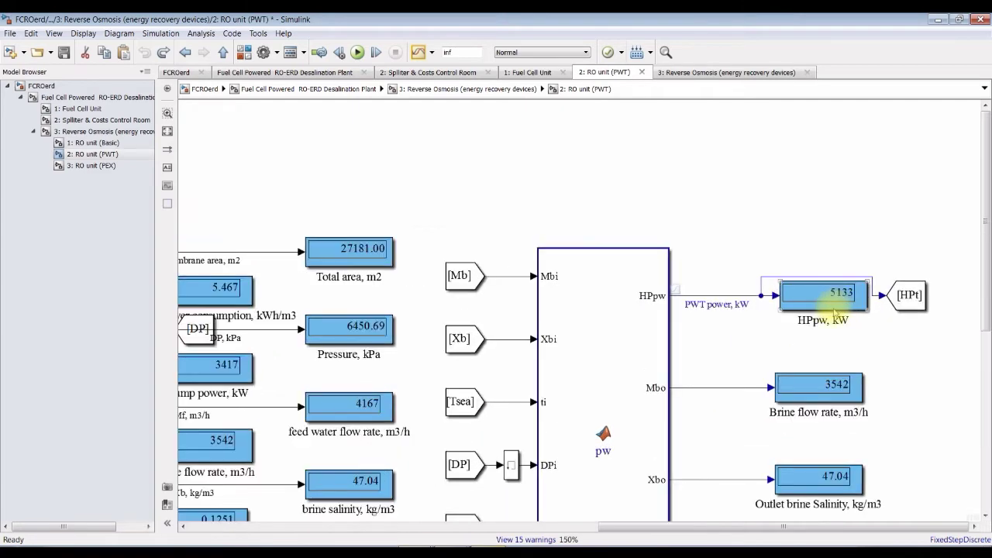
scroll(835, 312, "down", 3)
scroll(525, 385, "up", 4)
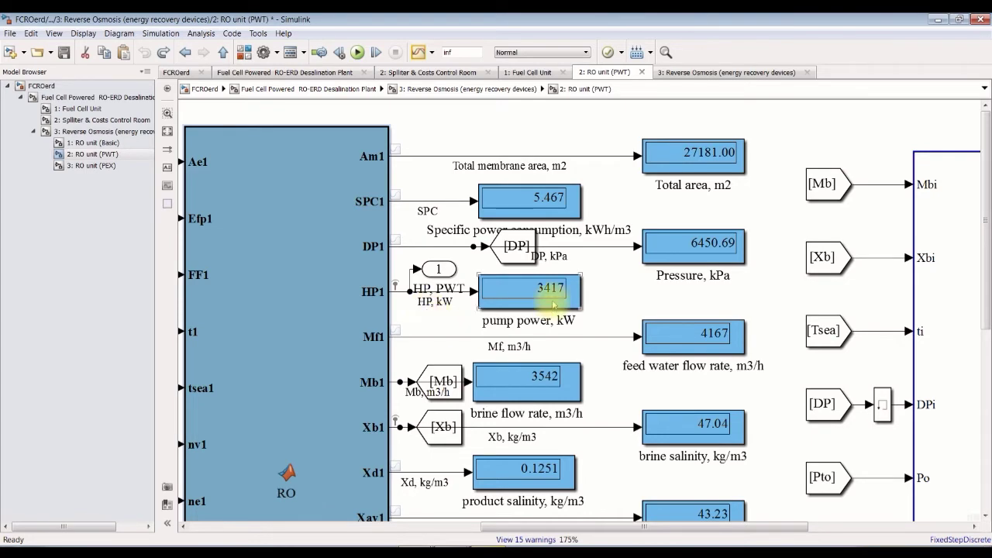
scroll(577, 293, "up", 2)
scroll(535, 278, "down", 1)
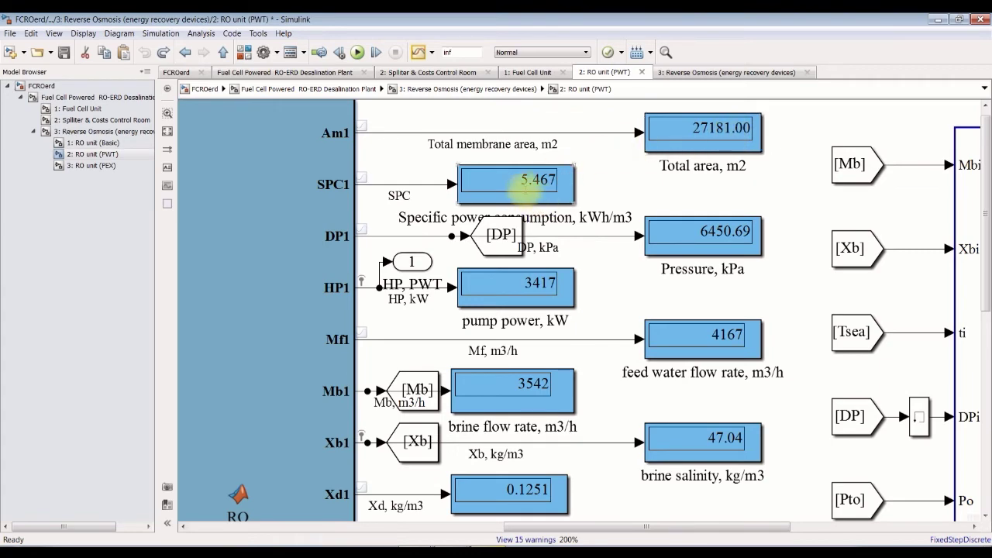
left_click(722, 230)
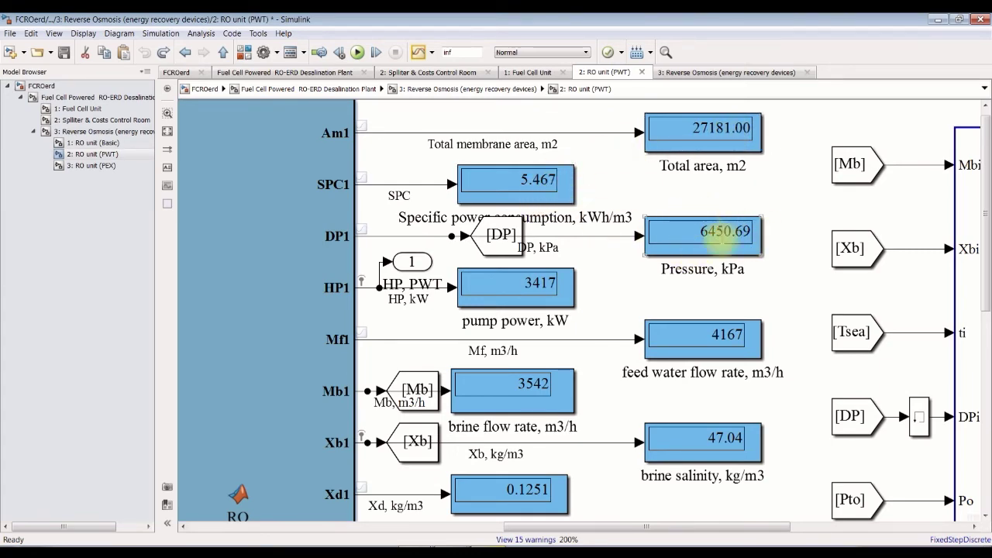
left_click_drag(979, 239, 989, 302)
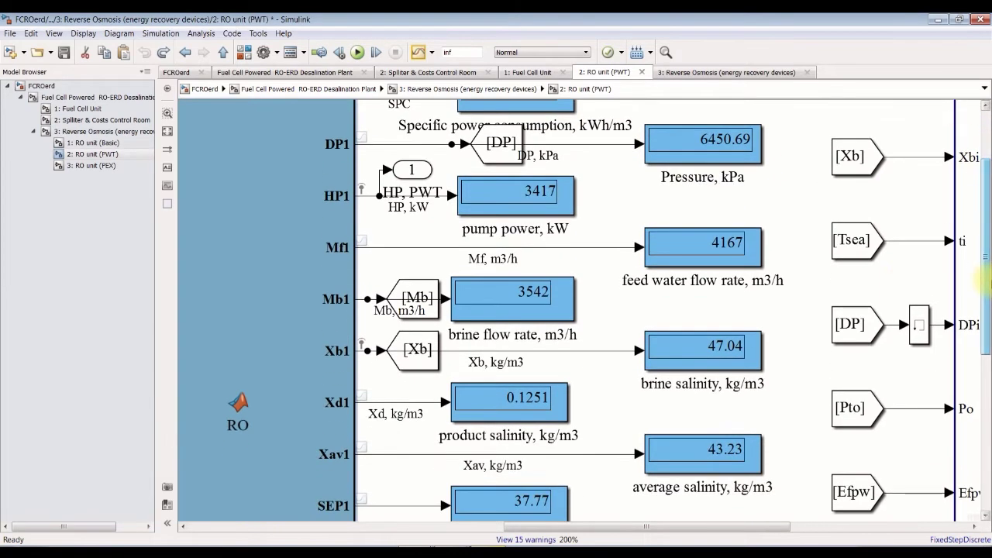
left_click(722, 242)
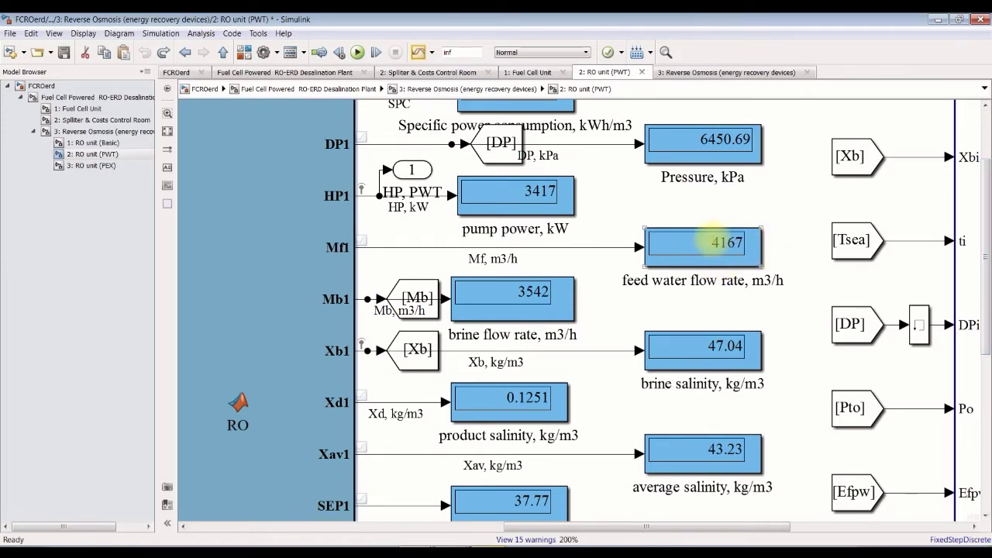
left_click(532, 296)
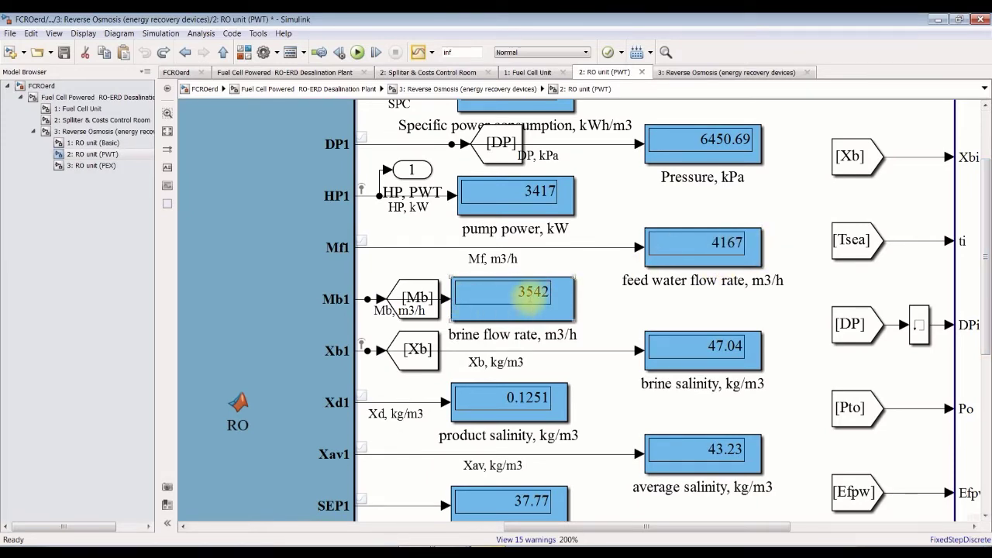
left_click_drag(987, 326, 989, 395)
left_click(477, 295)
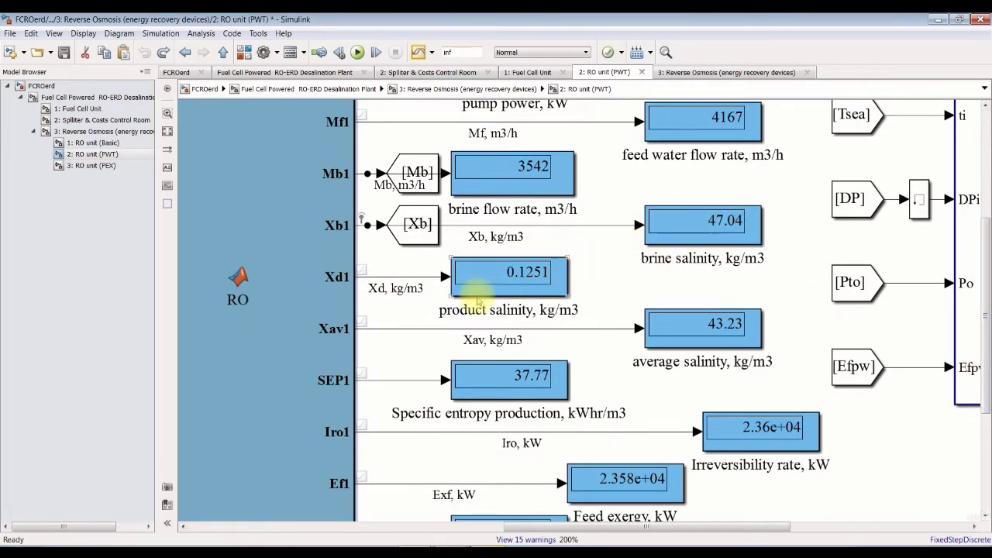
left_click(695, 361)
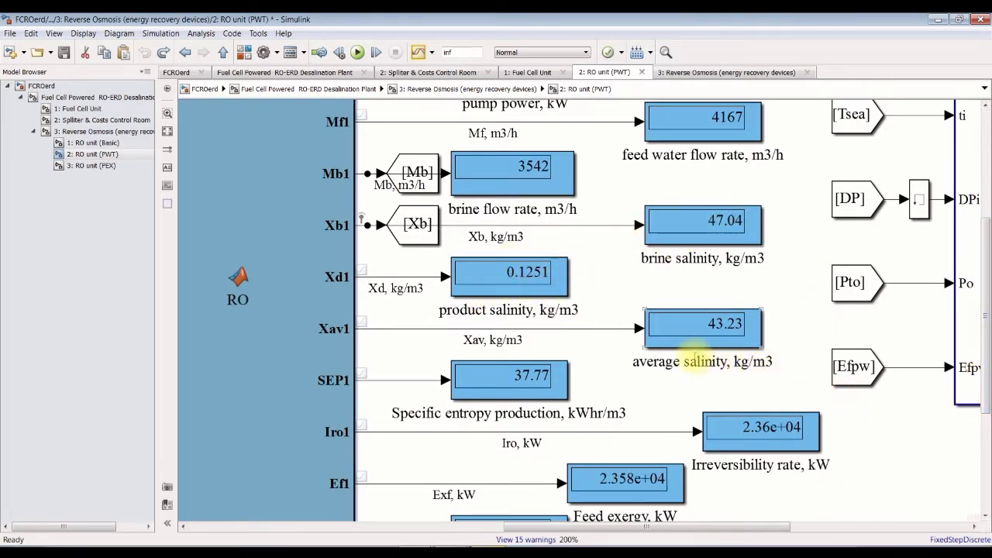
left_click(975, 389)
left_click_drag(988, 384, 988, 473)
left_click(647, 288)
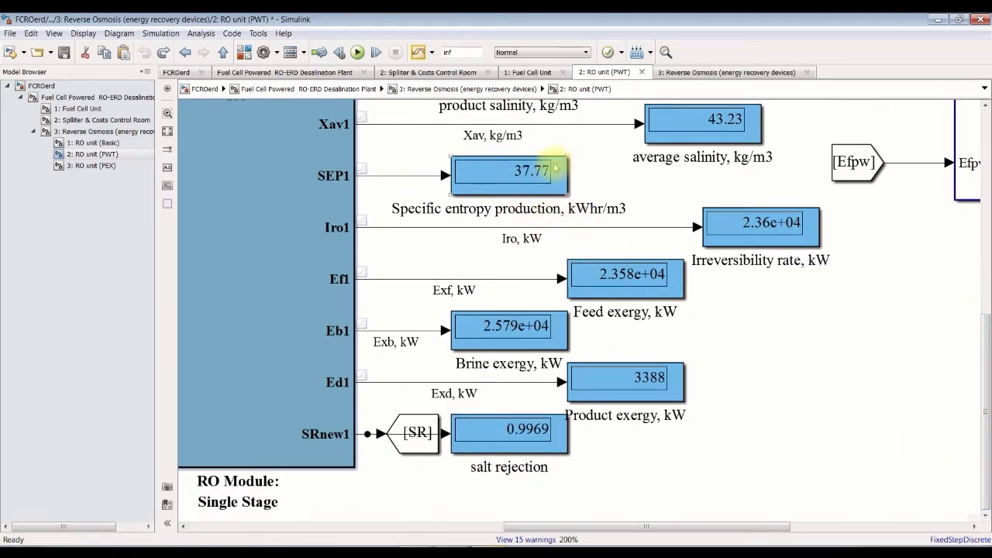
left_click(767, 254)
left_click(688, 261)
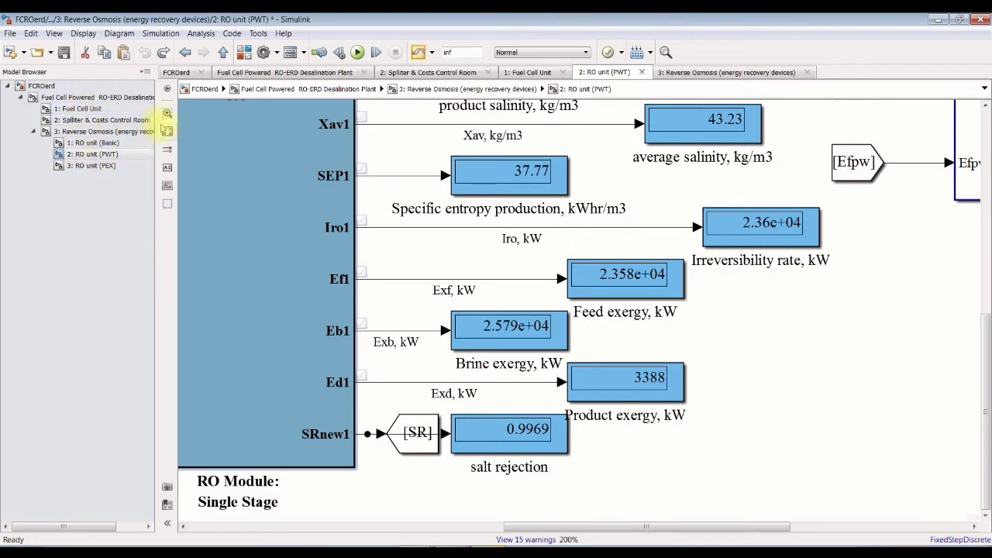
left_click(167, 131)
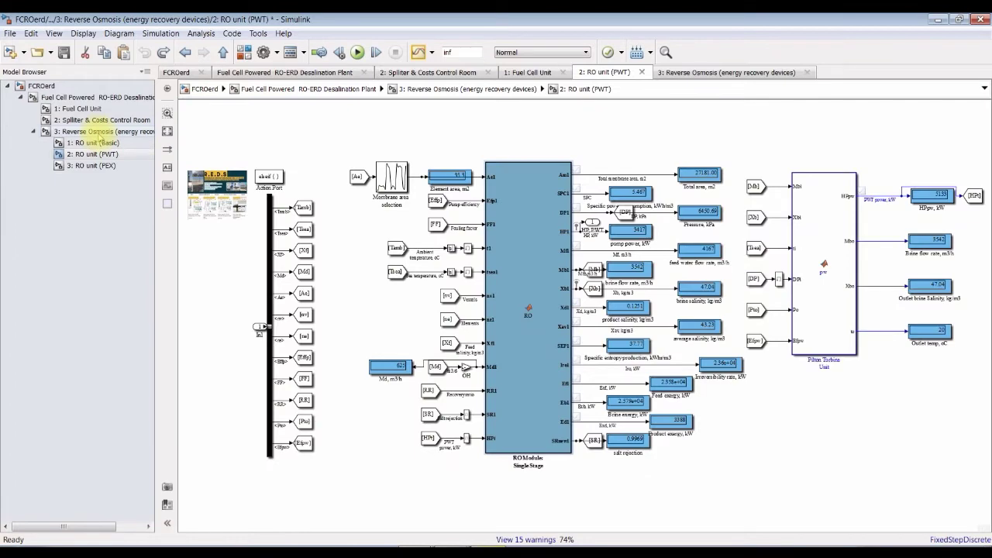
Step: Open the Fuel Cell Unit subsystem and zoom over its output displays
left_click(85, 110)
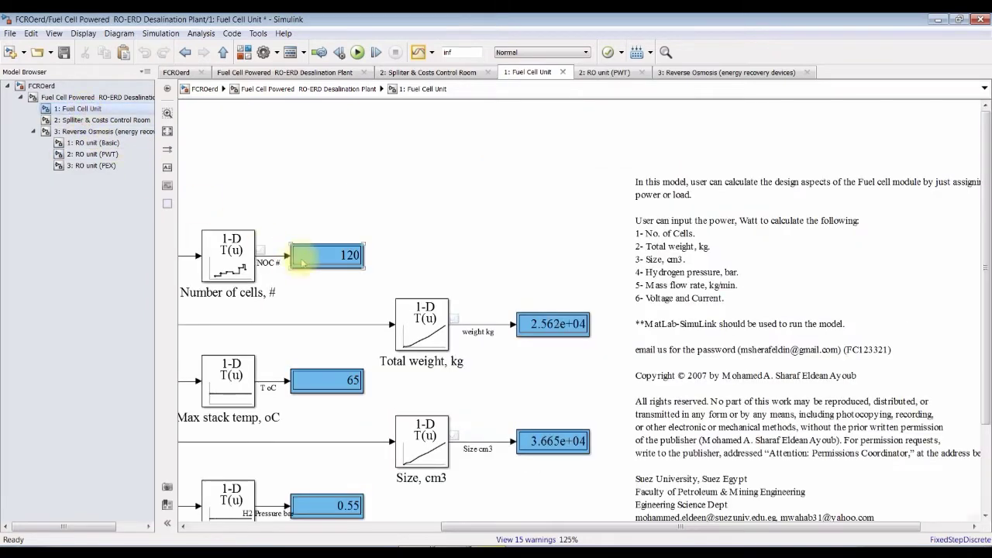
left_click_drag(531, 527, 244, 533)
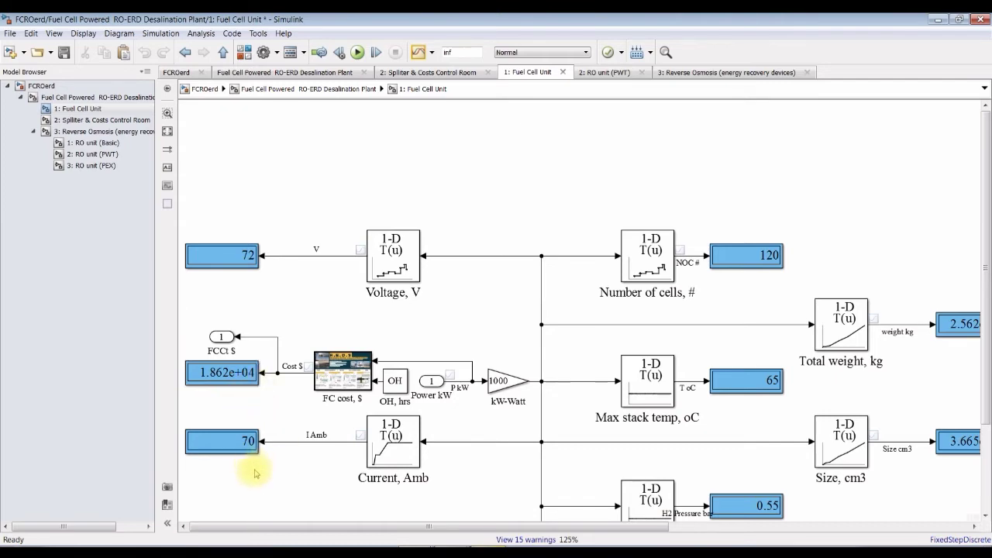
scroll(255, 472, "up", 2)
scroll(284, 432, "down", 2)
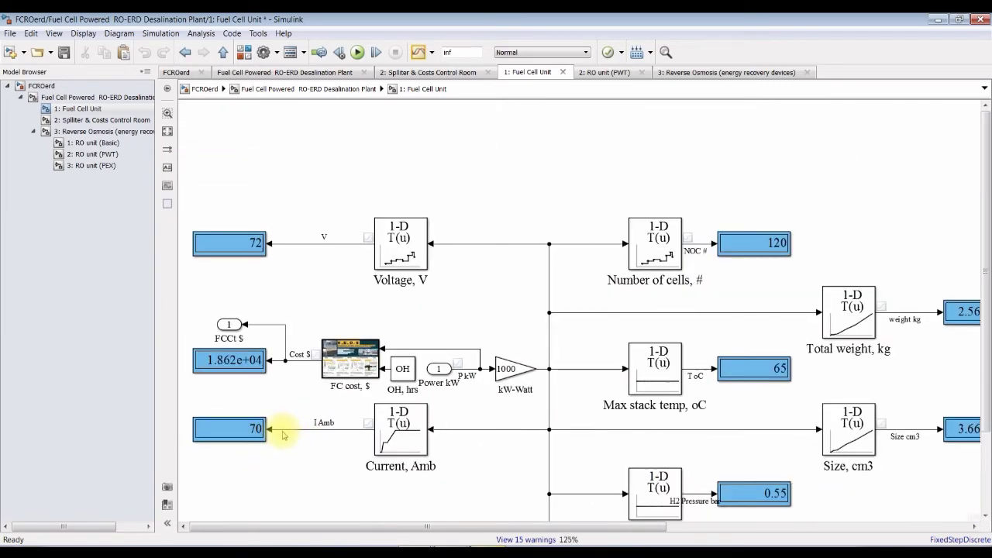
scroll(279, 446, "up", 1)
scroll(363, 429, "down", 2)
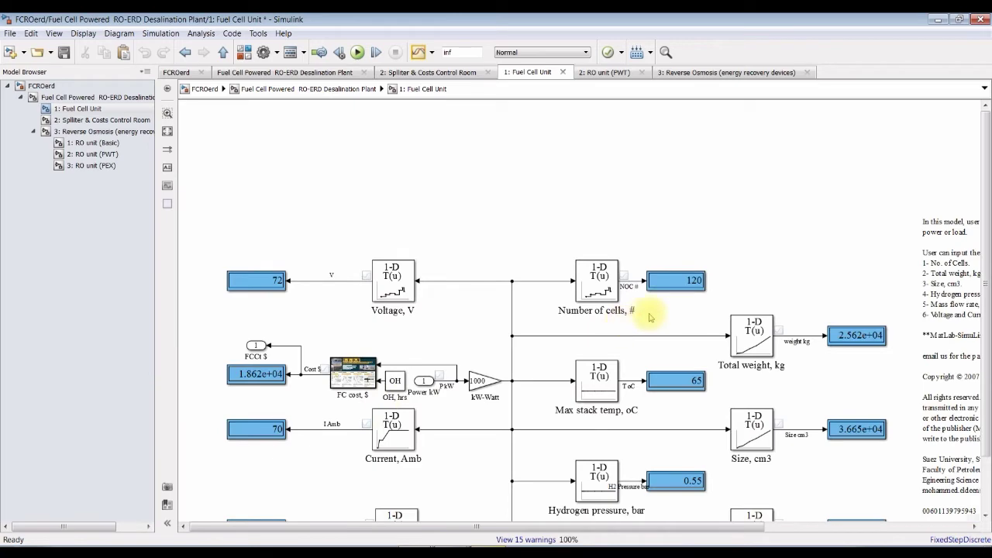
scroll(720, 290, "up", 3)
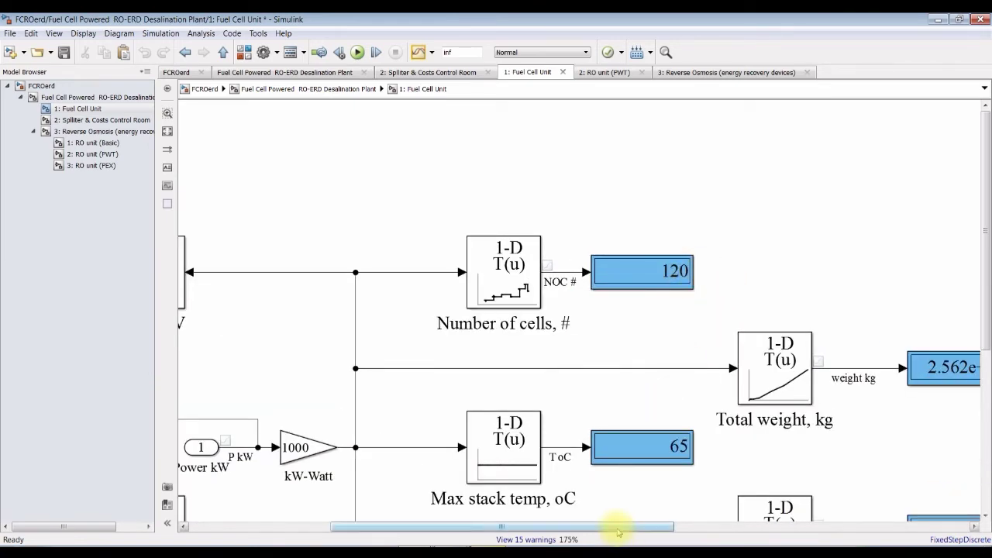
left_click_drag(617, 532, 726, 531)
scroll(692, 405, "up", 1)
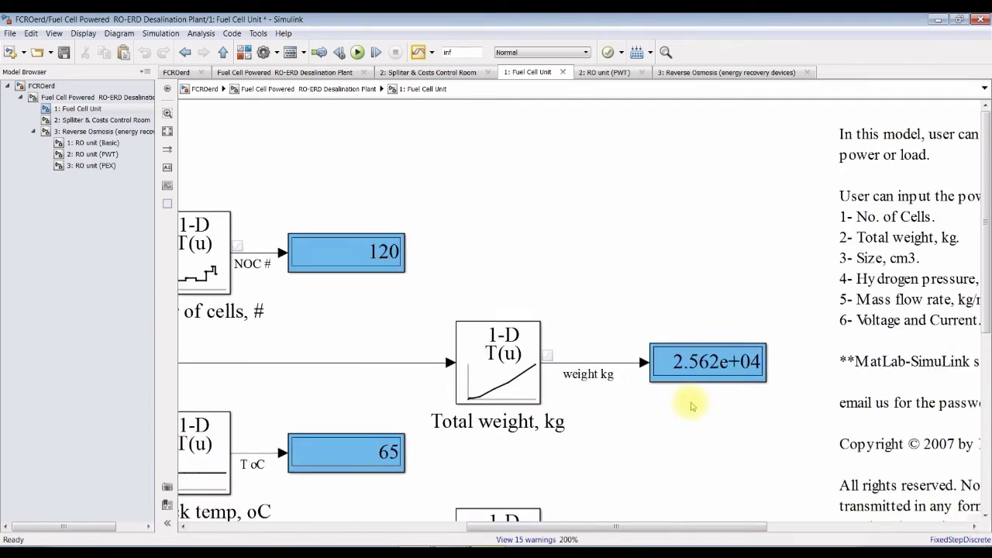
scroll(695, 401, "down", 2)
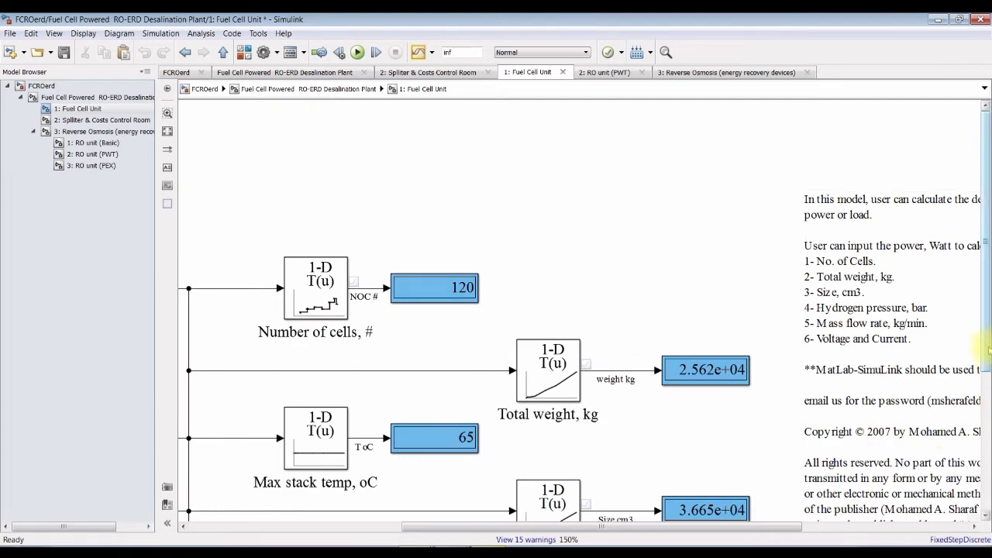
Step: Check the remaining fuel-cell readings, including flow rate at max output, then launch the Simulation Data Inspector
left_click_drag(989, 350, 990, 403)
scroll(464, 327, "up", 1)
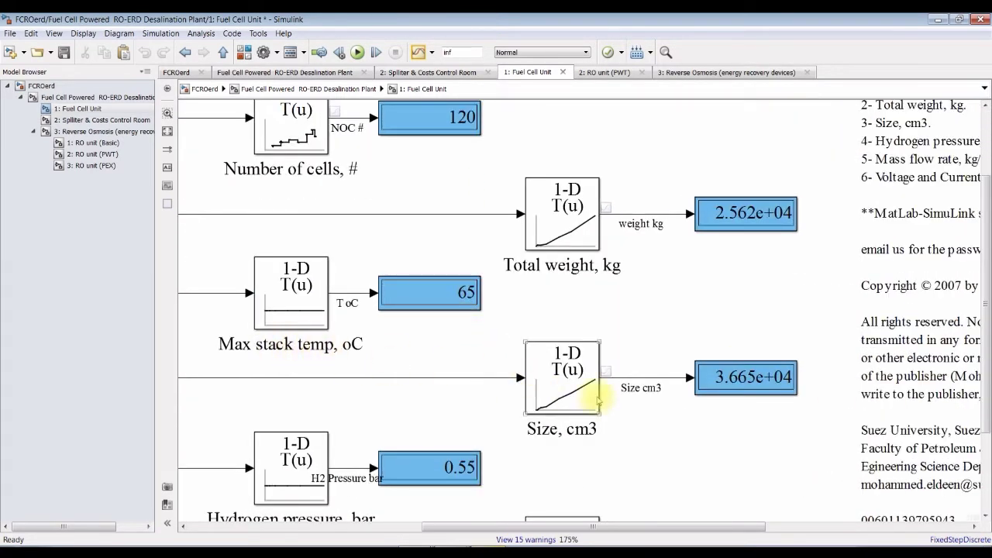
scroll(724, 406, "down", 1)
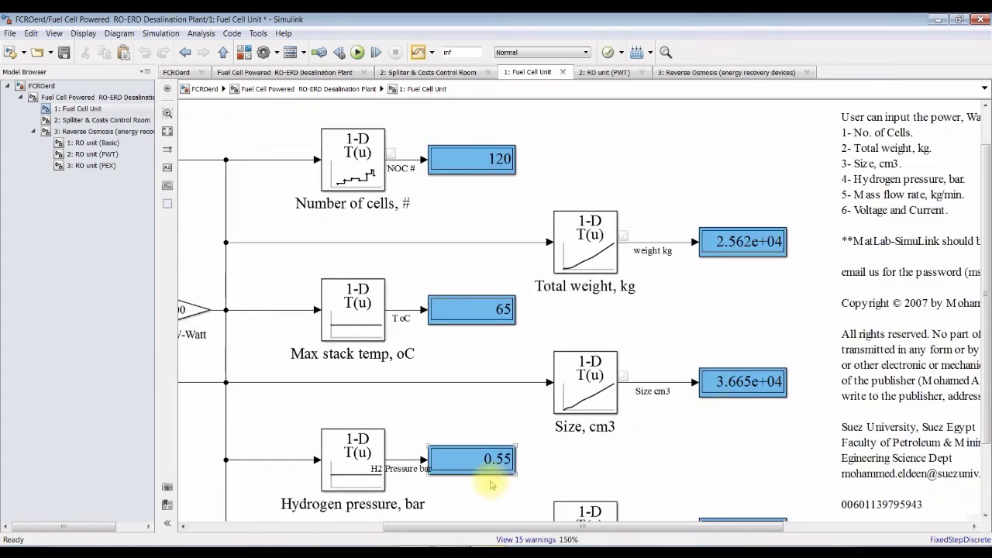
left_click_drag(985, 378, 986, 422)
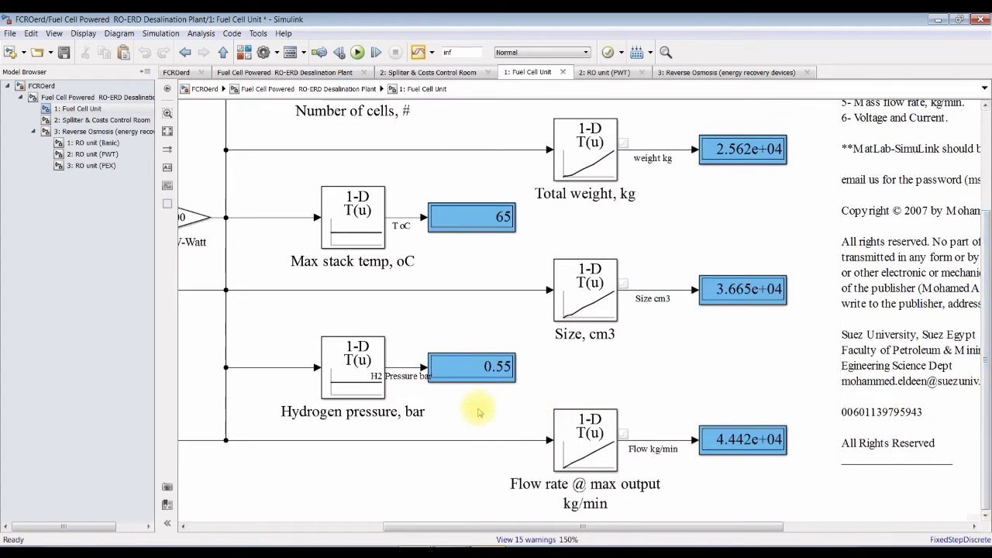
scroll(472, 406, "up", 2)
scroll(464, 381, "up", 1)
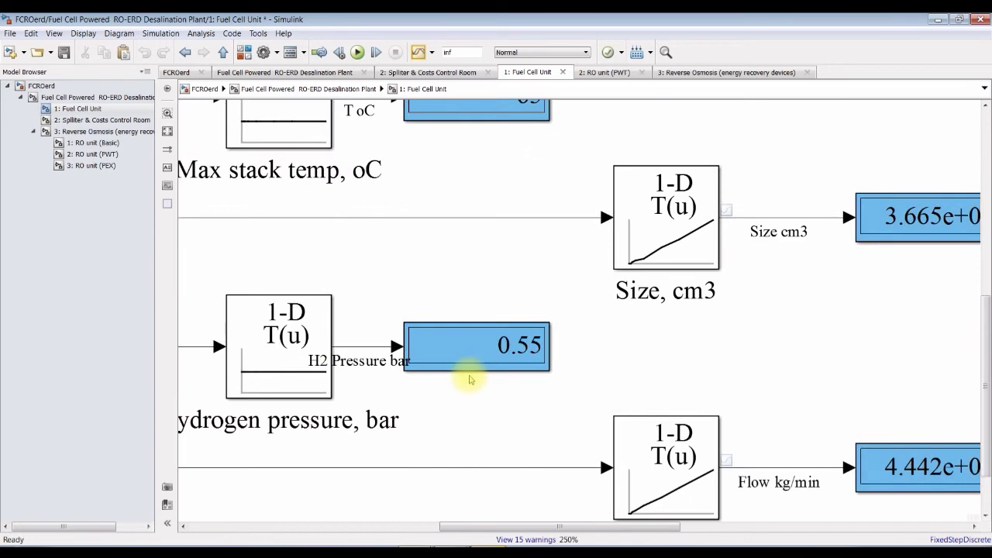
scroll(499, 405, "down", 2)
left_click(771, 444)
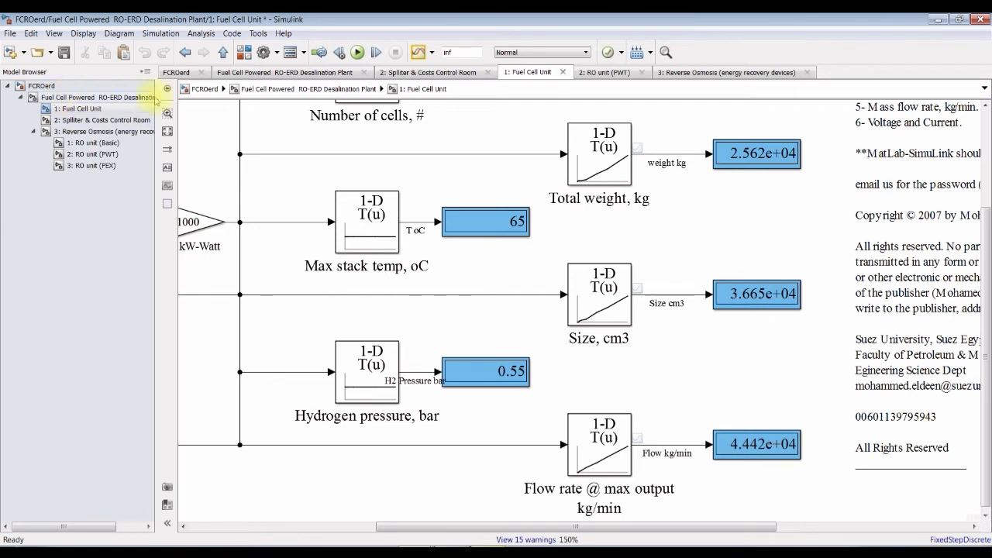
left_click(417, 52)
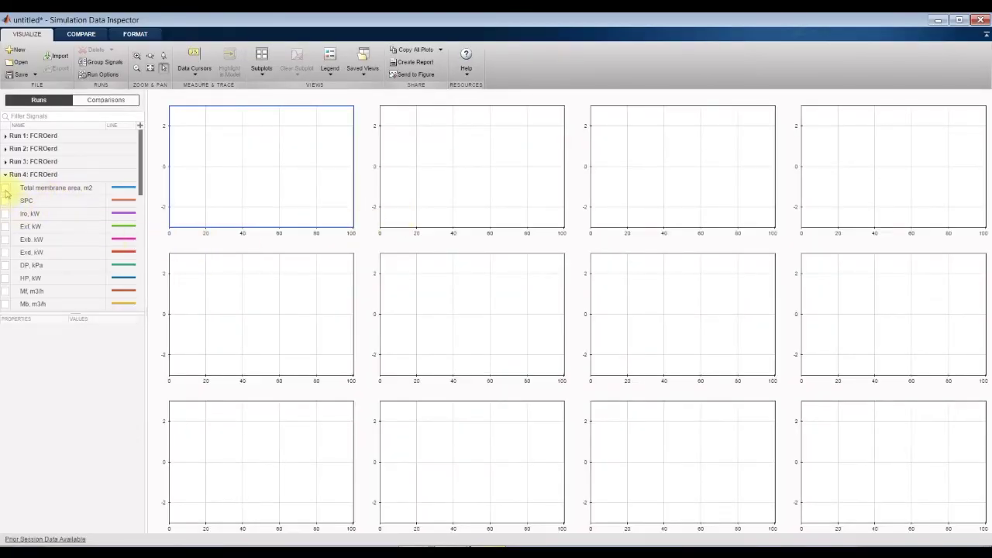
Step: Enlarge the signal list and tick Run 4's SPC signal into the top-left subplot
left_click(6, 202)
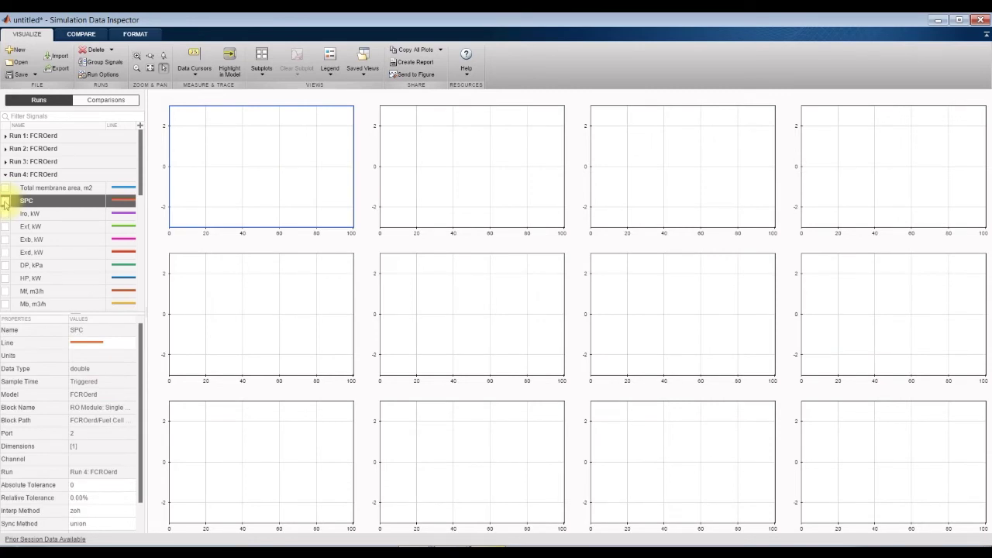
left_click(5, 201)
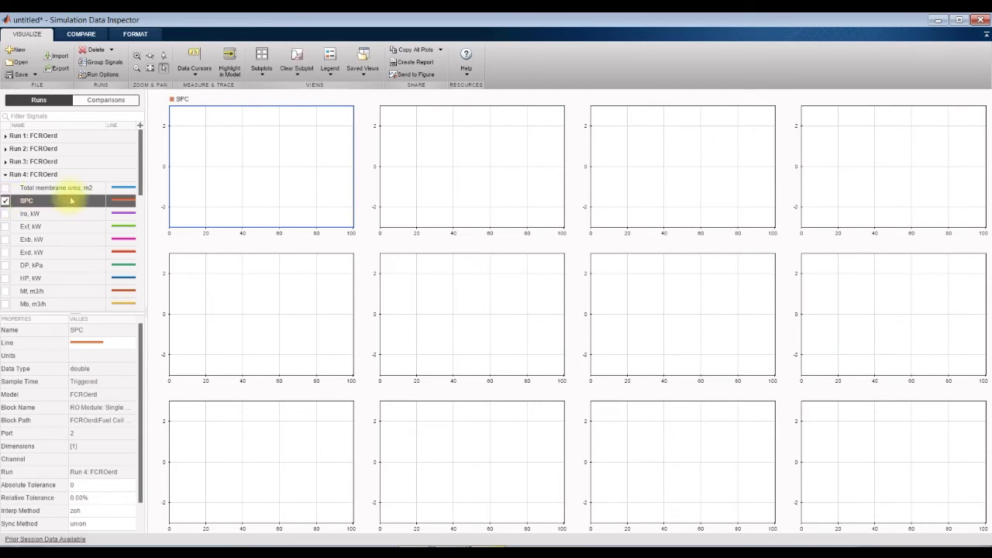
left_click(5, 200)
left_click(67, 368)
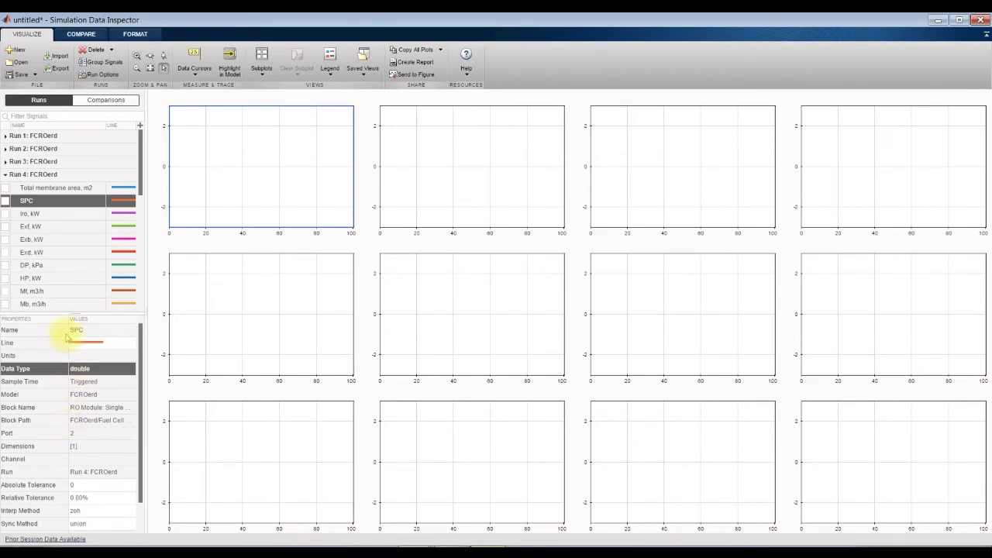
left_click_drag(75, 310, 75, 465)
scroll(82, 317, "down", 5)
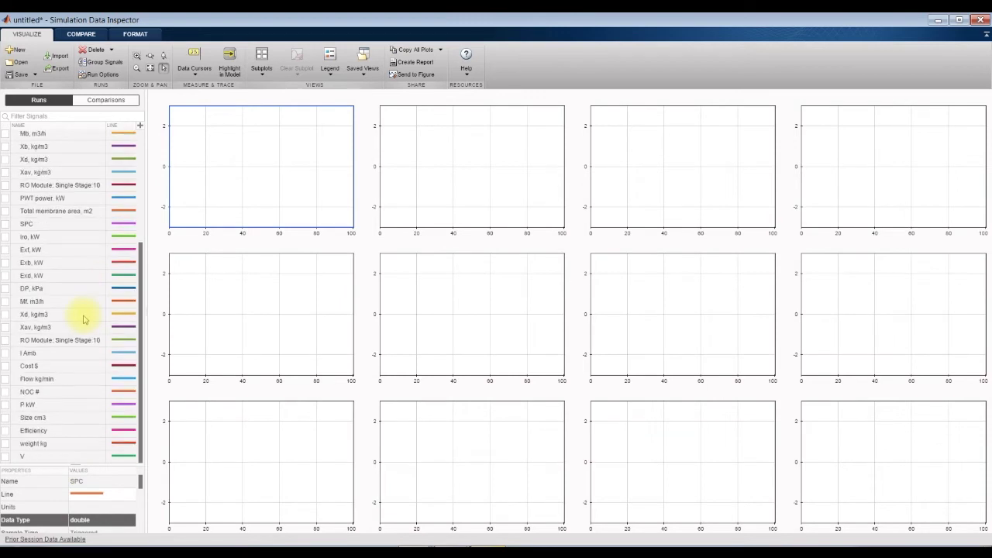
left_click(5, 224)
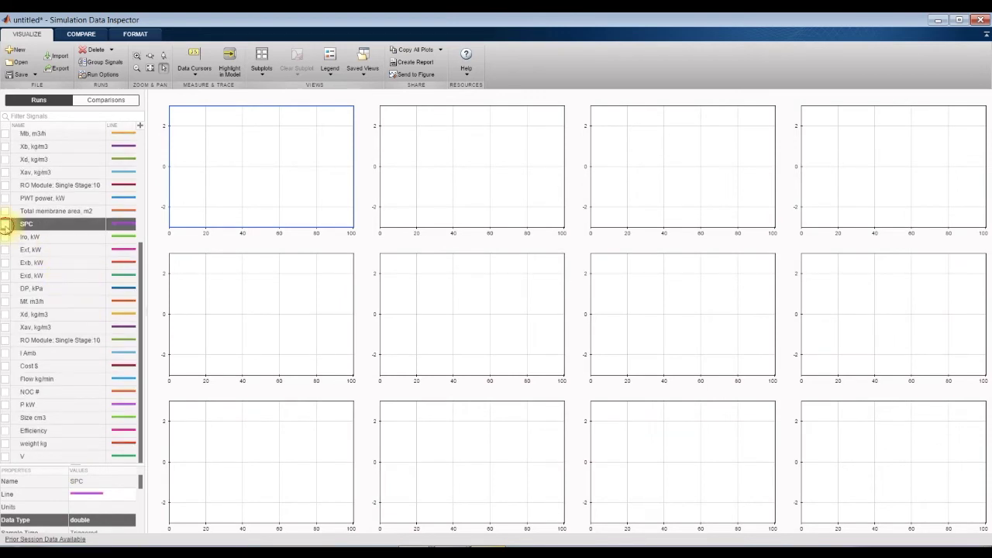
left_click(484, 183)
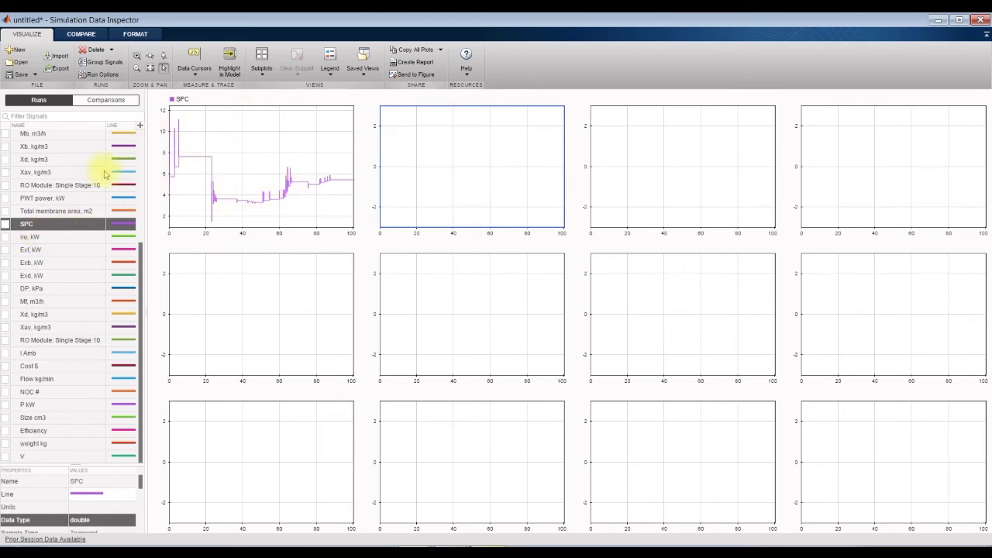
Step: Plot Iro, kW in the second subplot and Exf, Exb, Exd together in the third
left_click(6, 237)
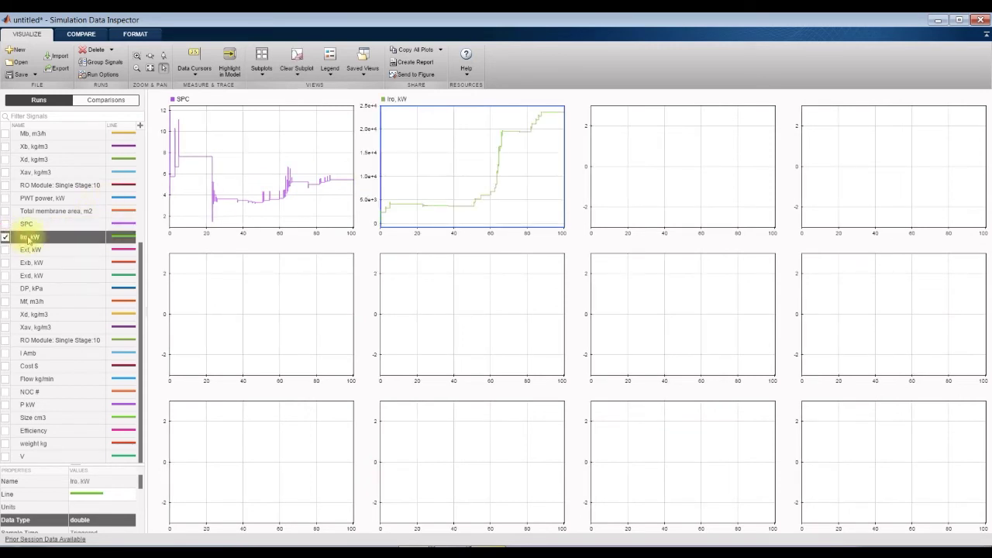
left_click(637, 167)
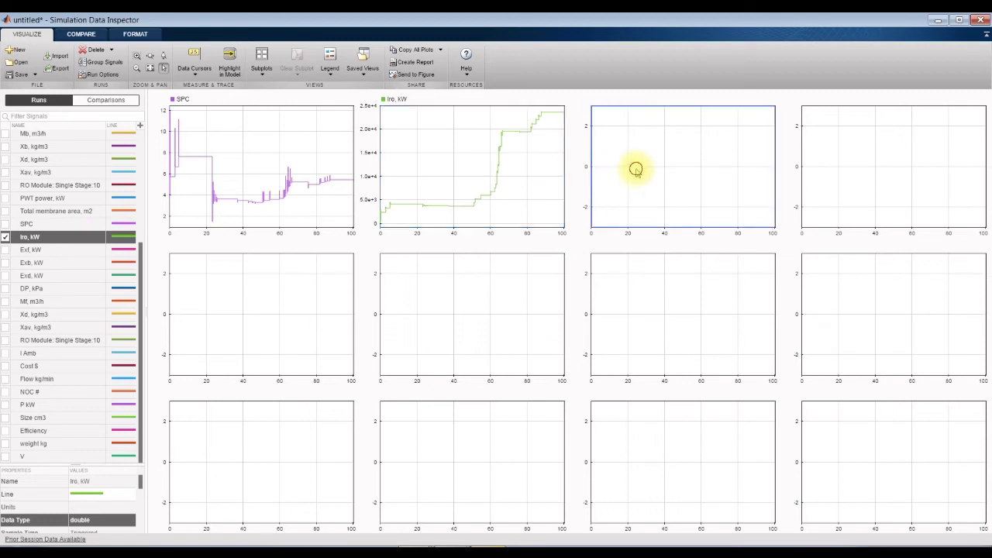
left_click(5, 249)
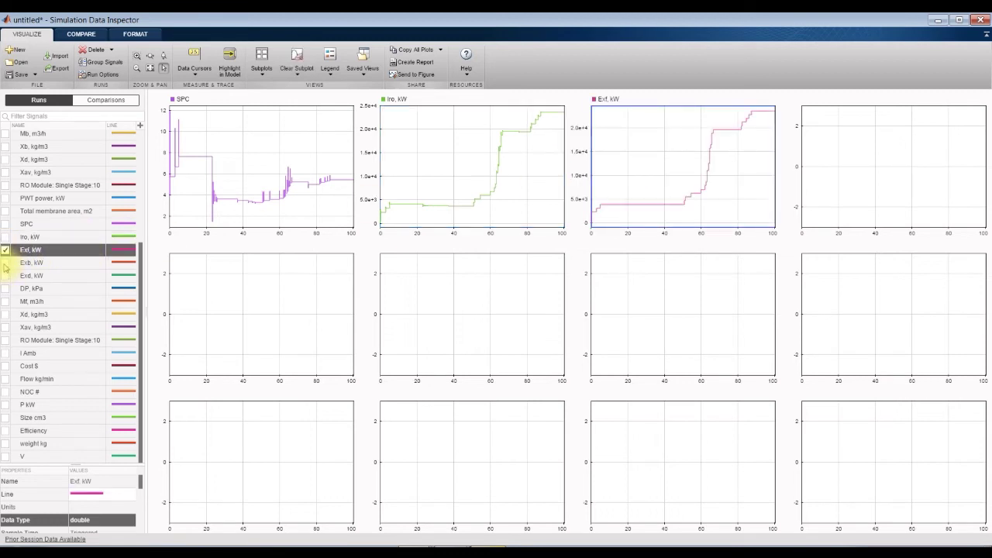
left_click(6, 263)
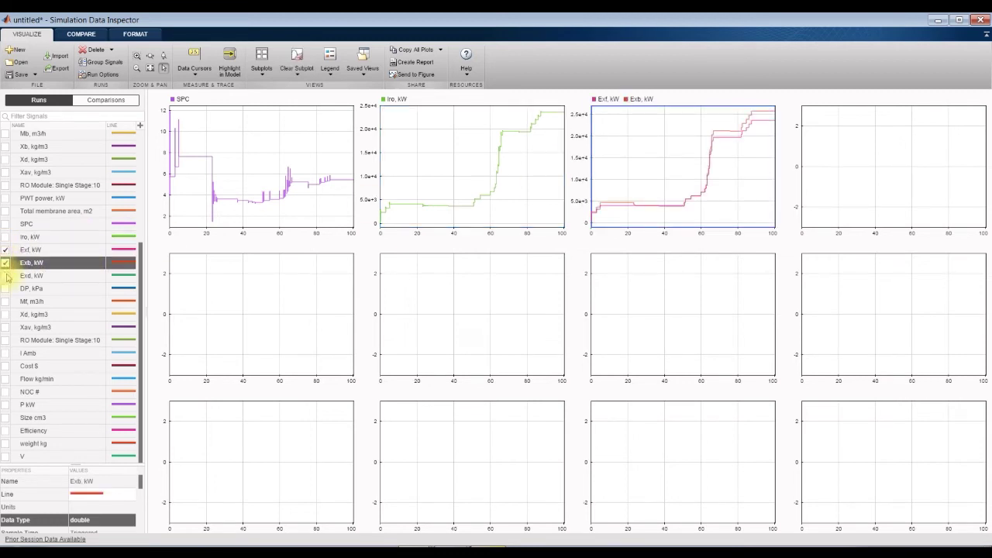
left_click(5, 275)
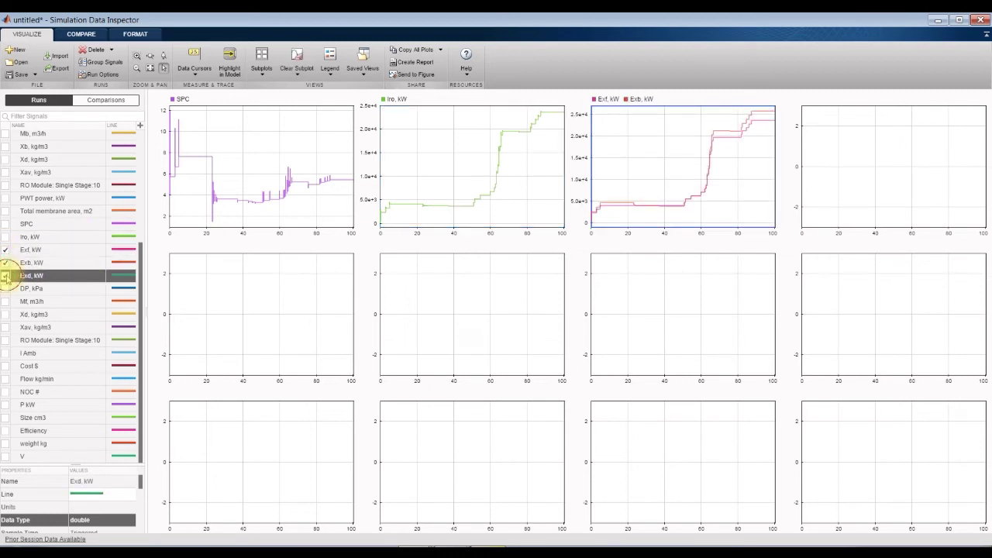
Step: Plot DP, kPa in the top-right subplot and Mf, m3/h in the middle-left subplot
left_click(833, 177)
left_click(6, 289)
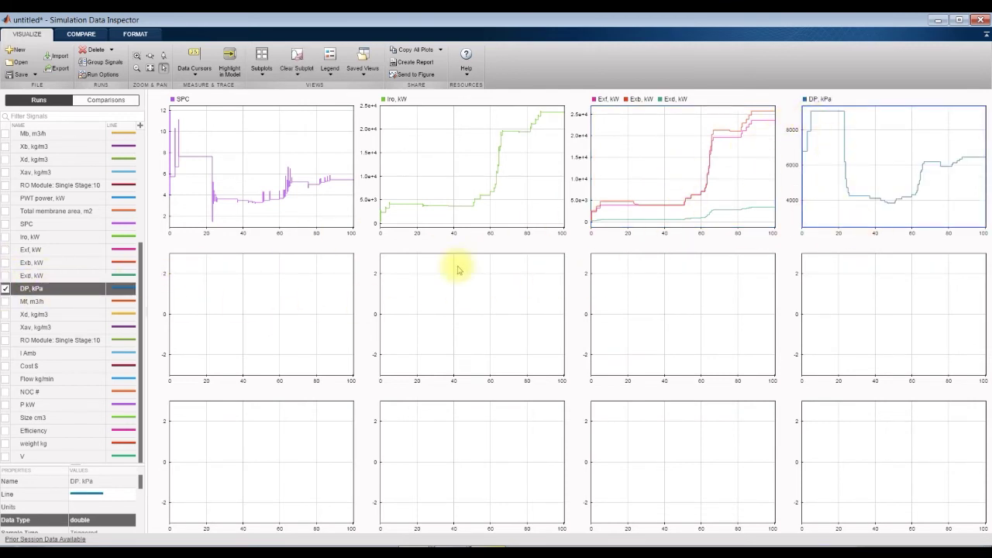
left_click(190, 295)
left_click(5, 301)
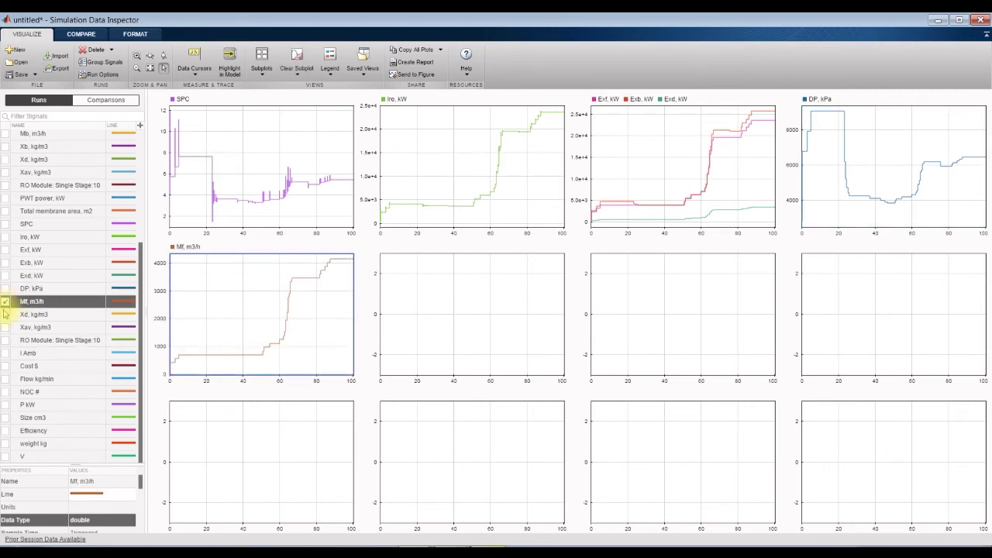
left_click(385, 302)
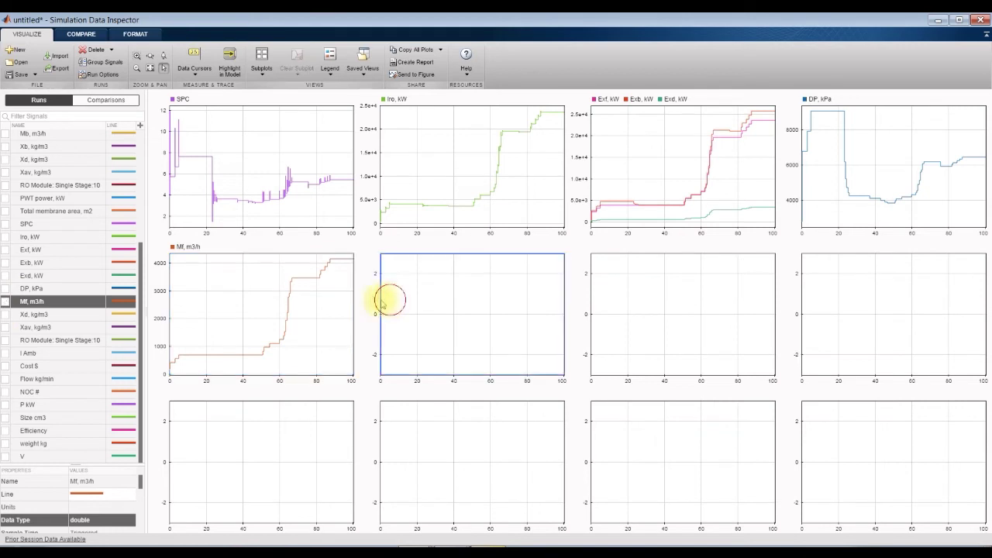
Step: Plot I Amb, NOC # and Size cm3 in the remaining middle-row subplots
left_click(5, 353)
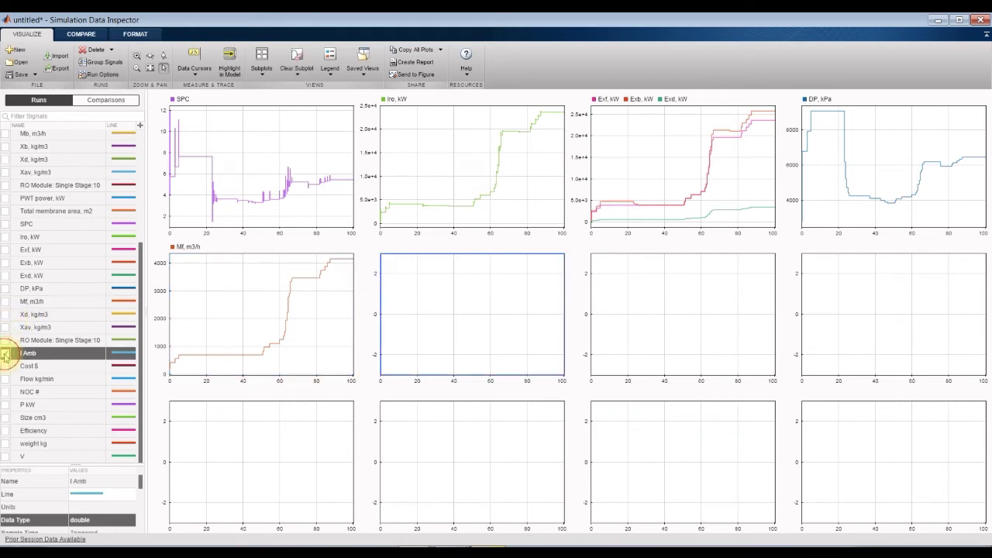
left_click(713, 303)
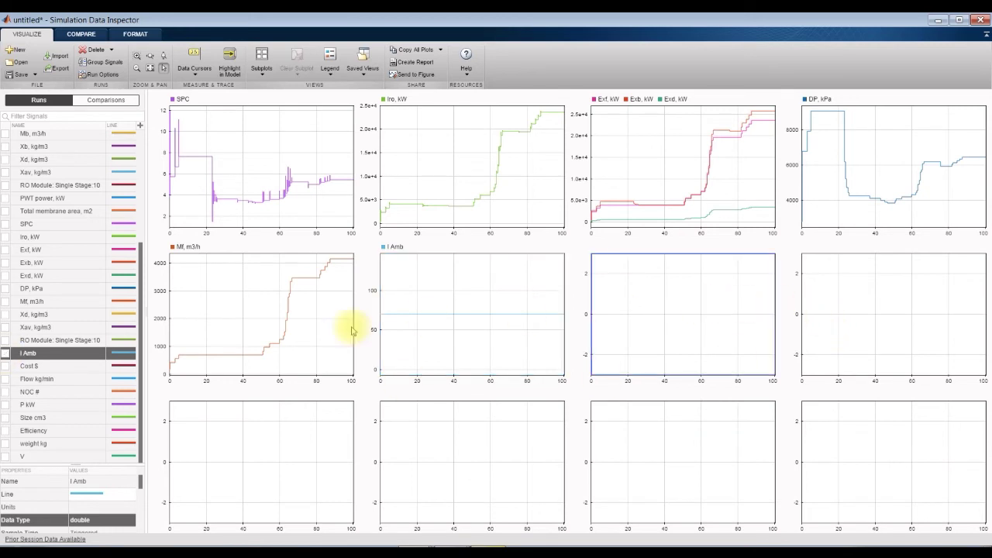
left_click(5, 392)
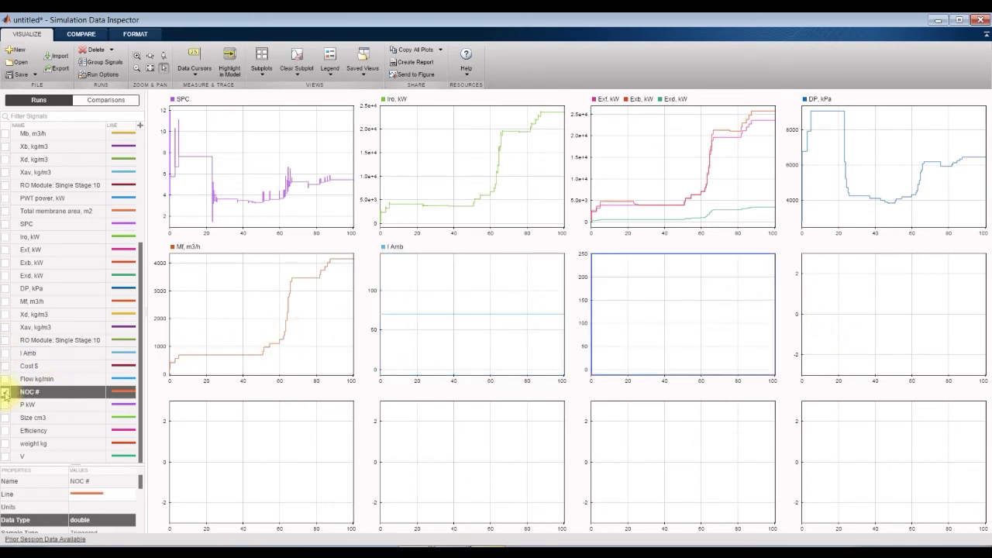
left_click(876, 293)
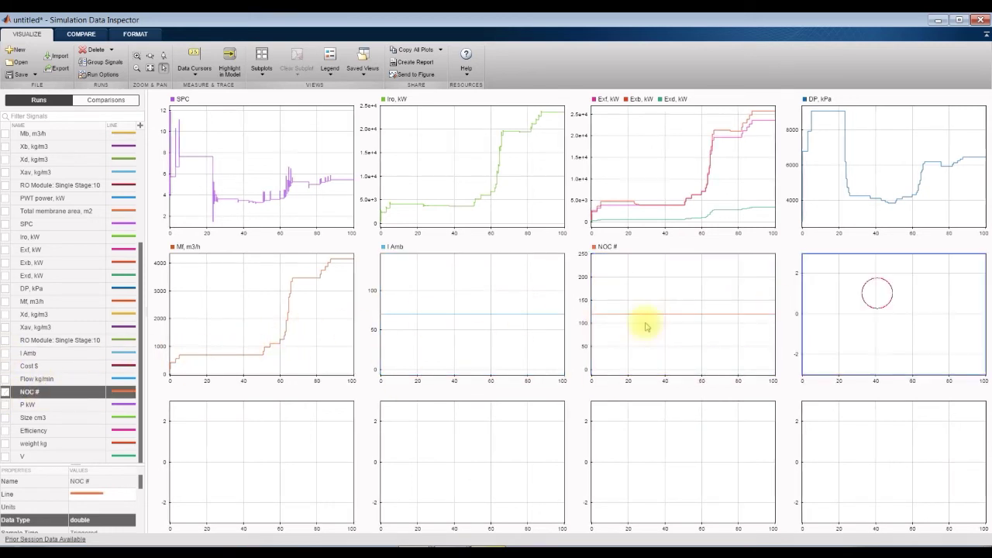
left_click(6, 418)
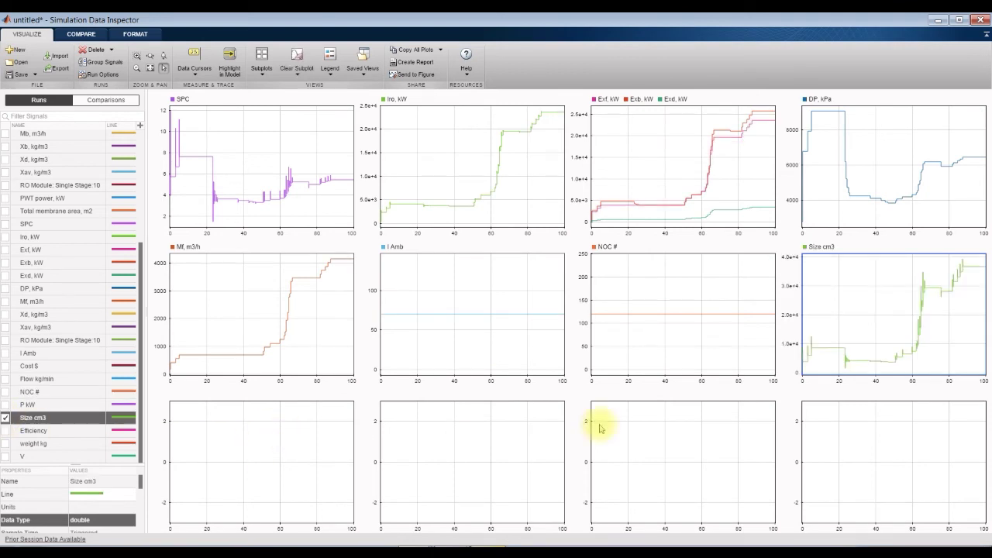
Step: Plot weight kg, V and Xav, kg/m3 in the first three bottom-row subplots
left_click(265, 460)
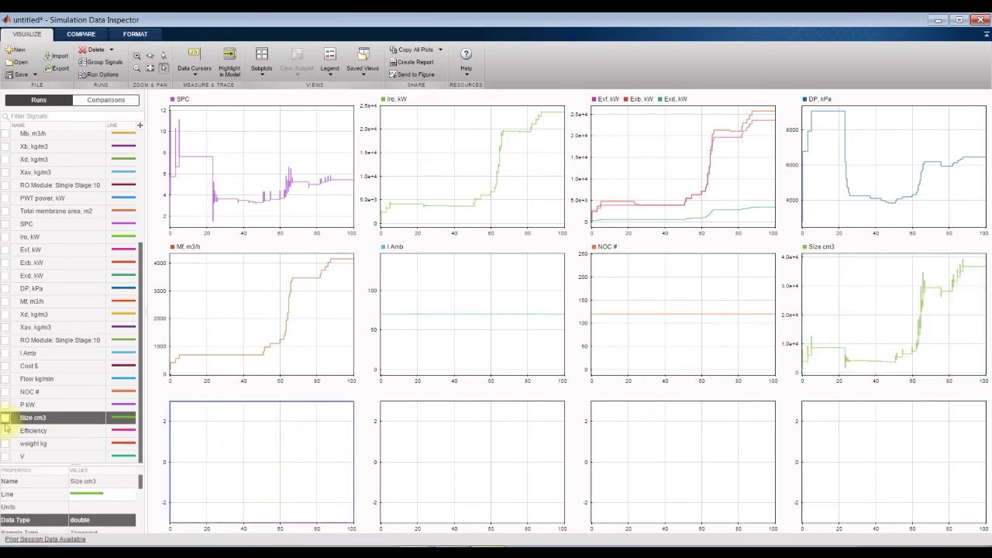
left_click(5, 445)
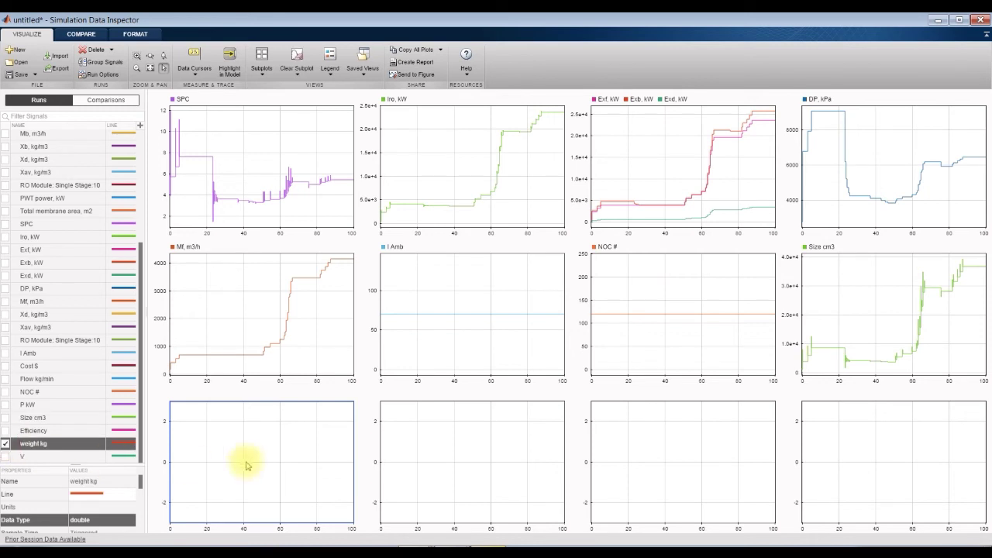
left_click(416, 434)
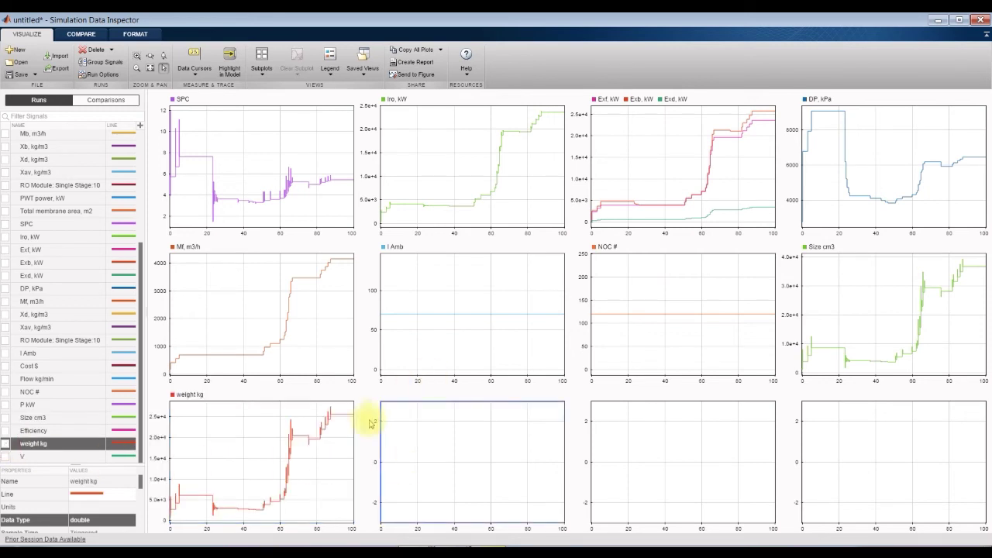
left_click(6, 457)
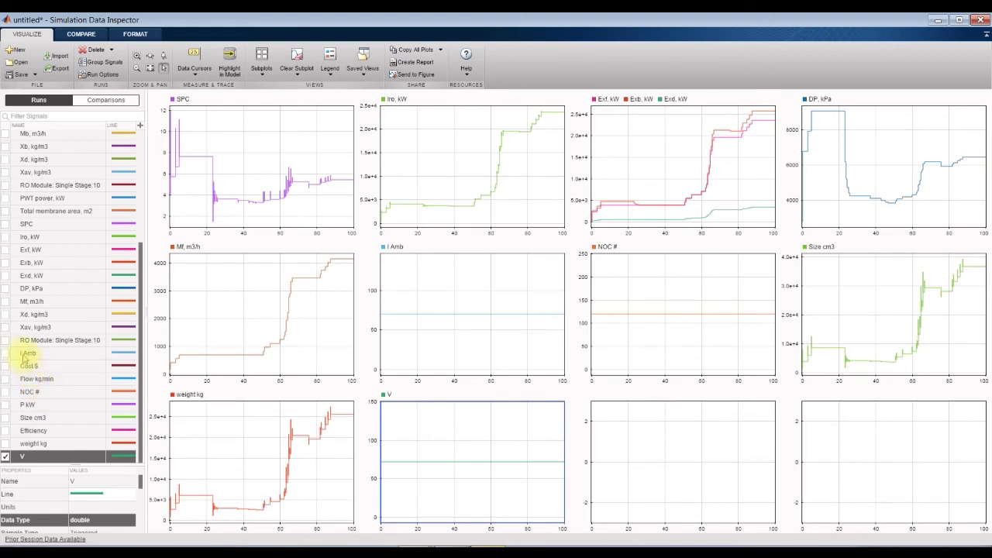
left_click(644, 436)
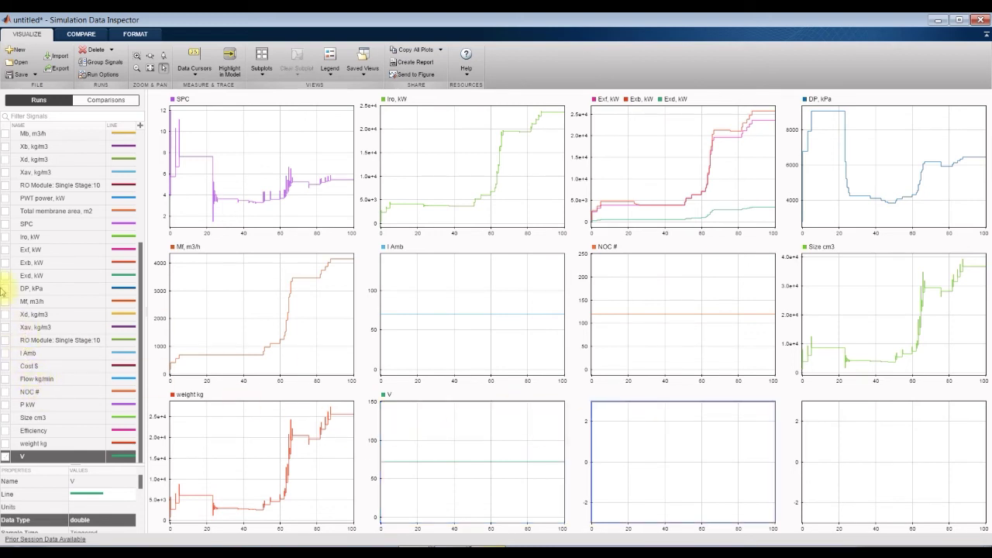
left_click(6, 328)
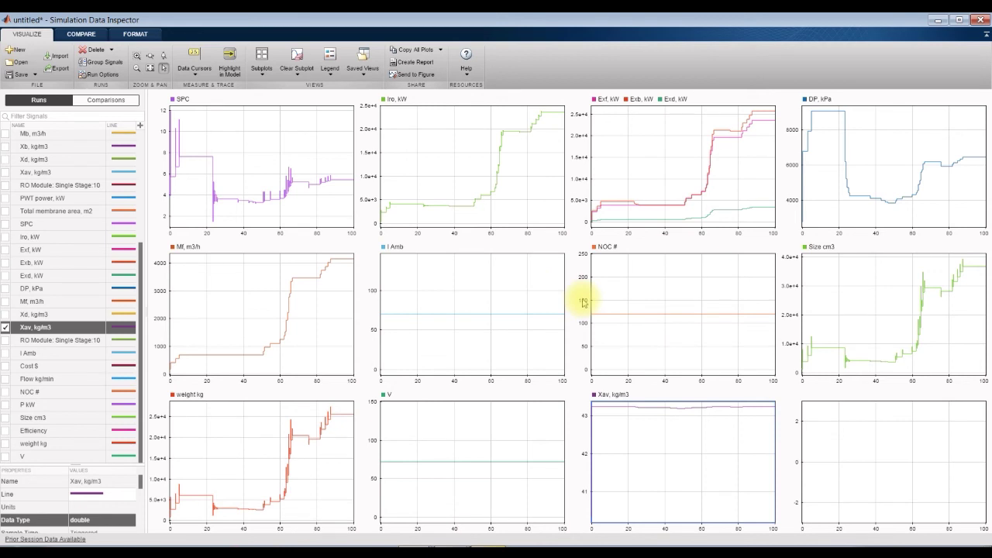
key("alt+Tab")
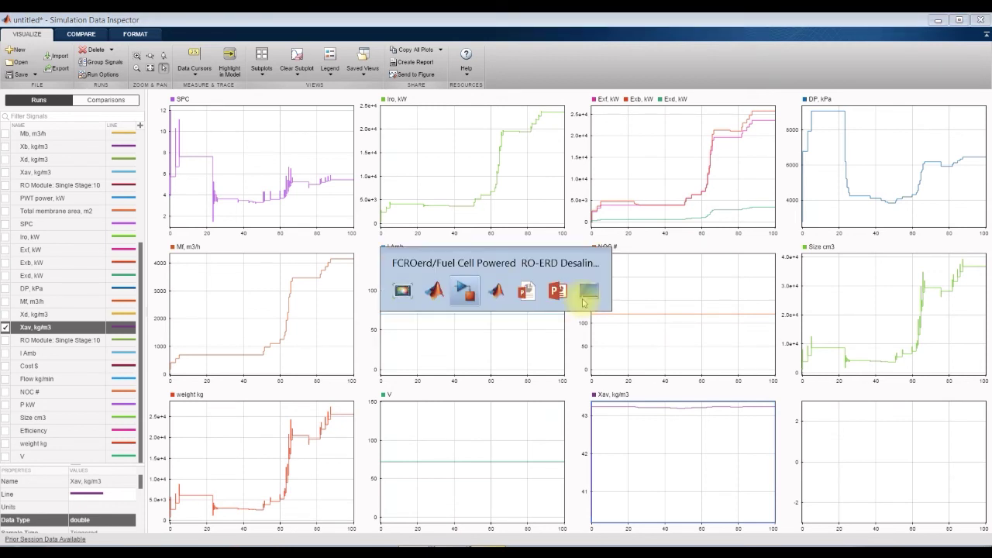